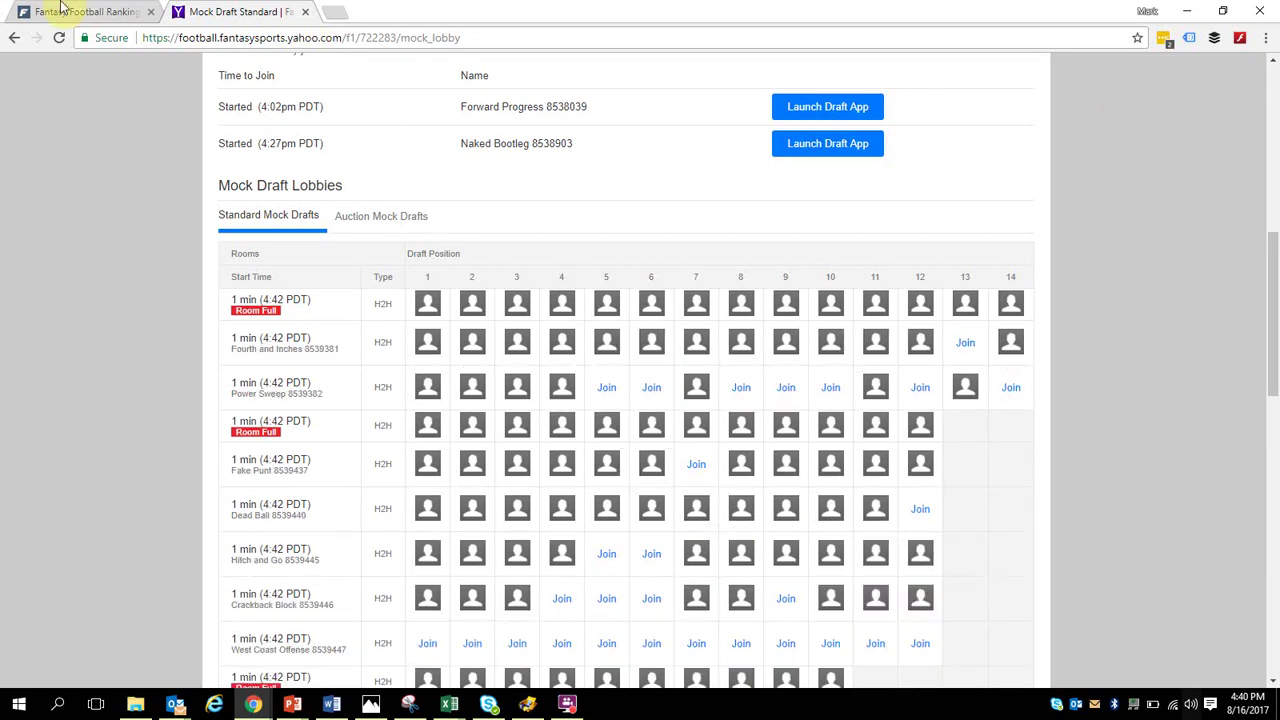
Step: Join the 12-team West Coast Offense room at position 8 in Yahoo's standard mock draft lobby and view its waiting room
{"action": "left_click", "coordinate": [62, 11]}
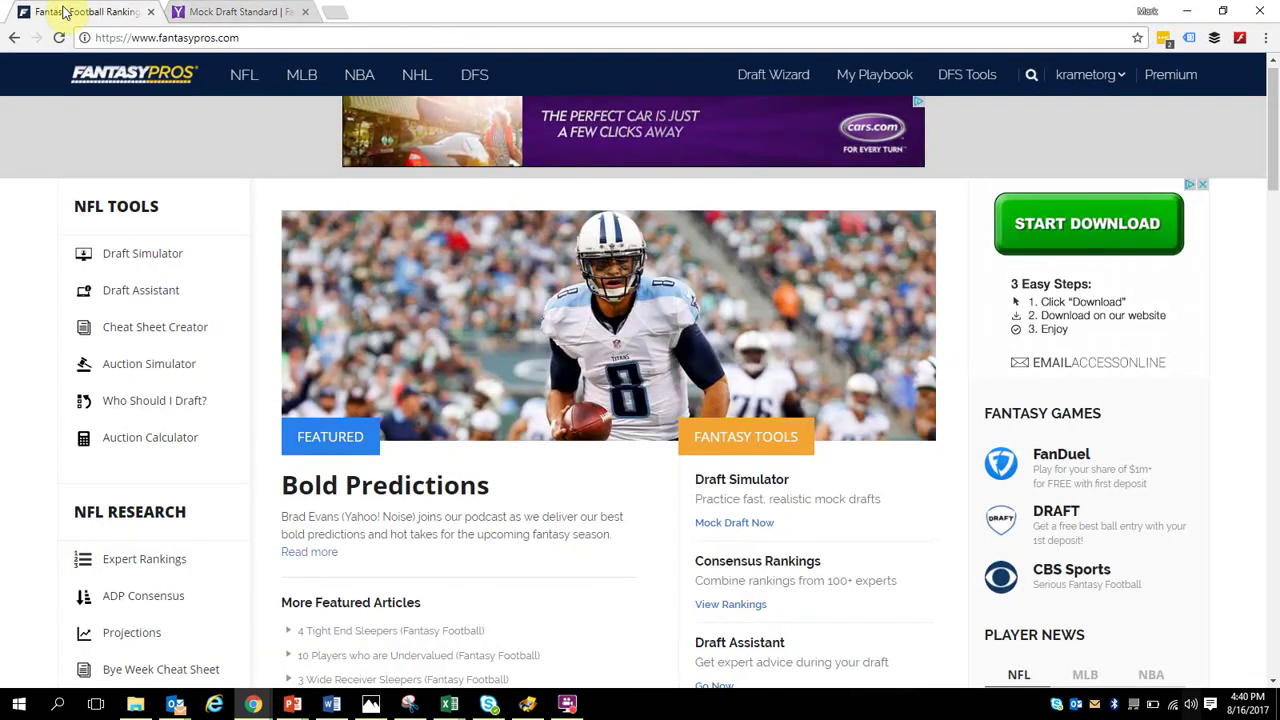
{"action": "left_click", "coordinate": [240, 17]}
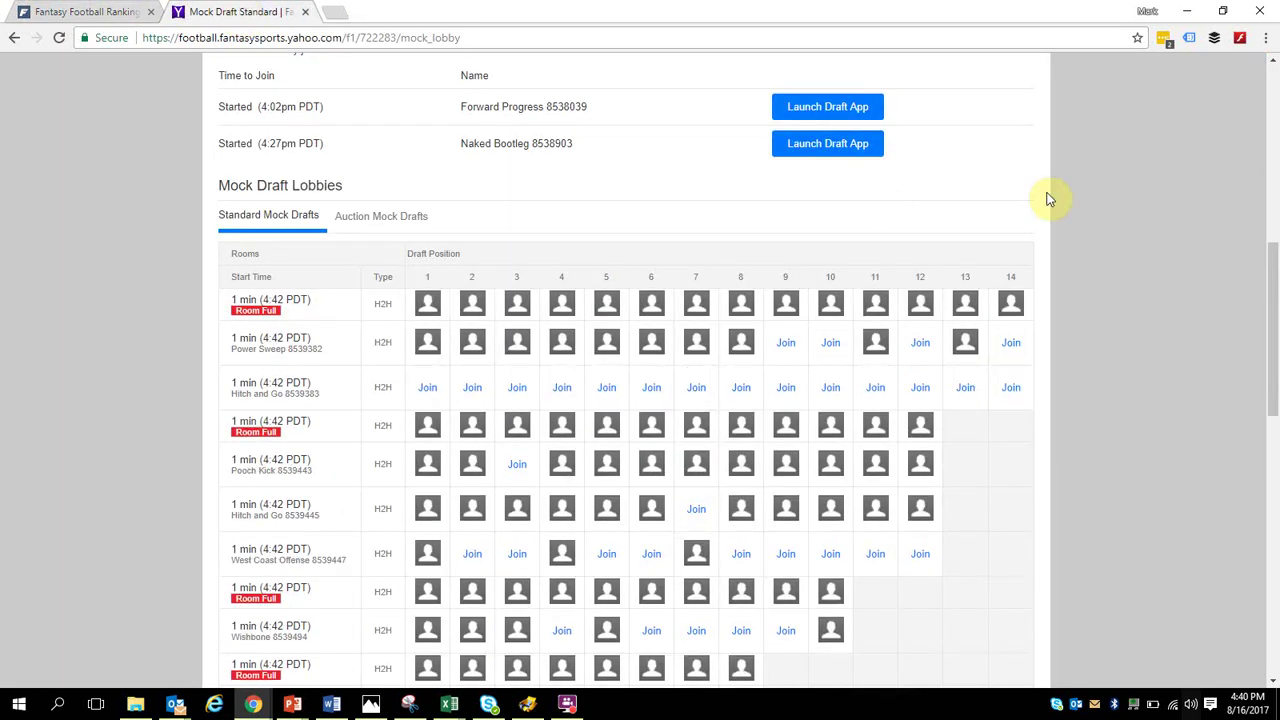
{"action": "left_click_drag", "start_coordinate": [1273, 250], "coordinate": [1275, 280]}
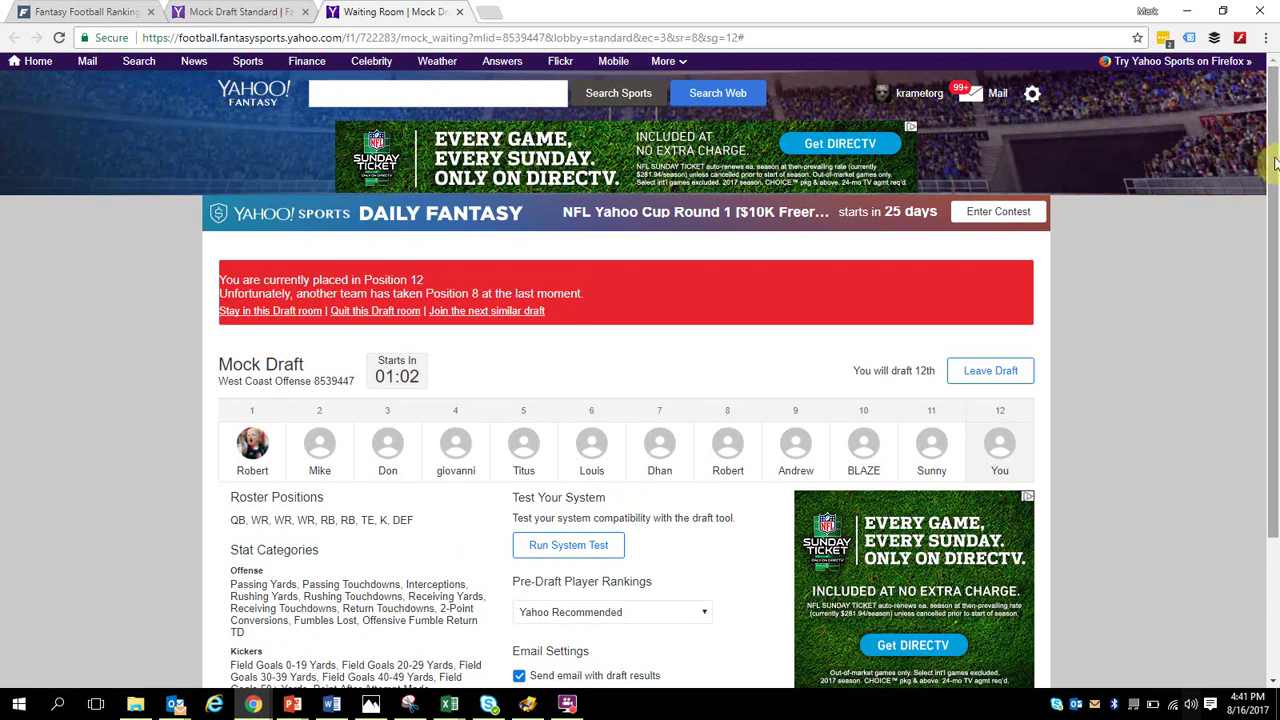
{"action": "left_click_drag", "start_coordinate": [1268, 162], "coordinate": [1275, 260]}
{"action": "scroll", "coordinate": [1277, 260], "scroll_direction": "up", "scroll_amount": 1}
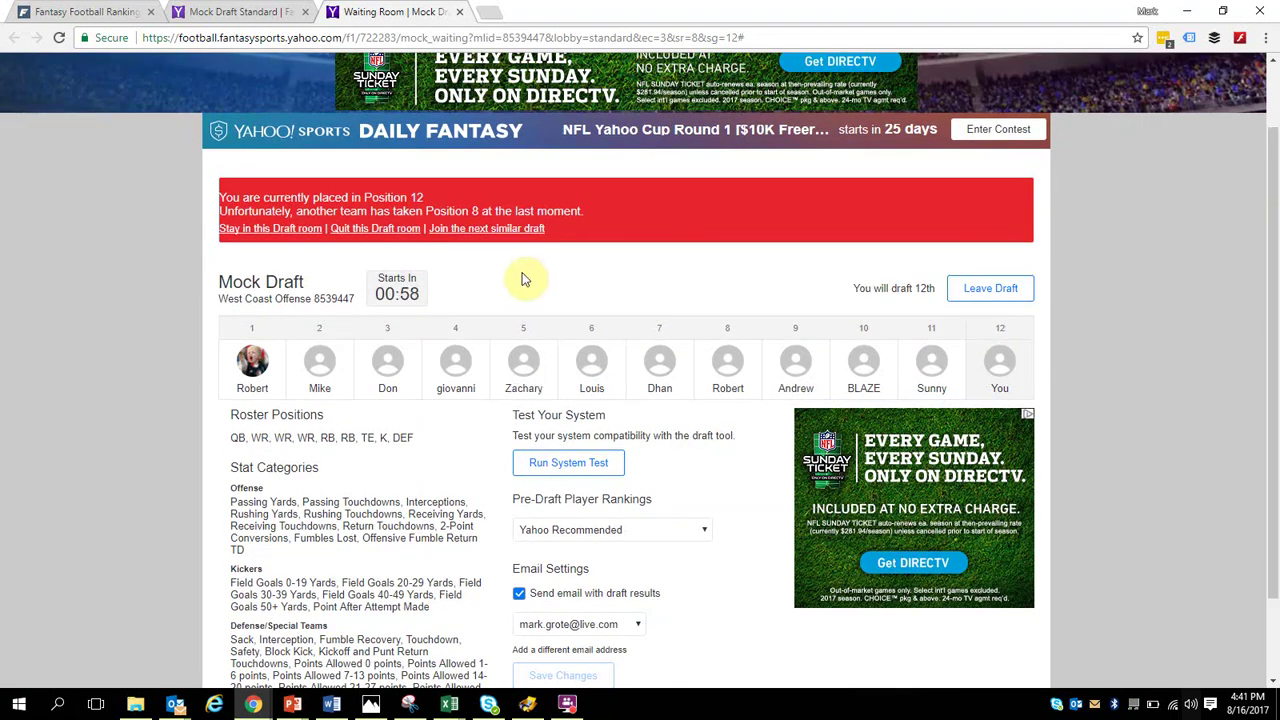
Step: Start a FantasyPros Draft Simulator mock draft with standard scoring, snake format, 12 teams and the 12th draft position
{"action": "left_click", "coordinate": [60, 10]}
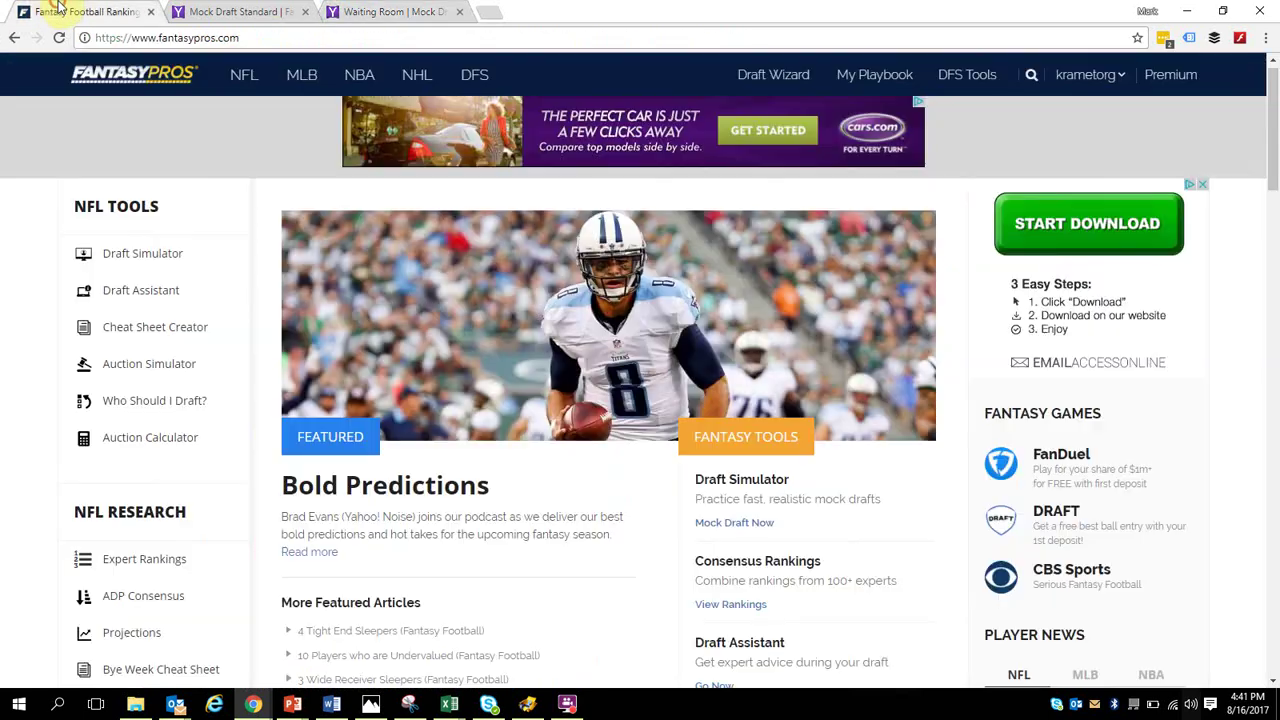
{"action": "left_click", "coordinate": [155, 262]}
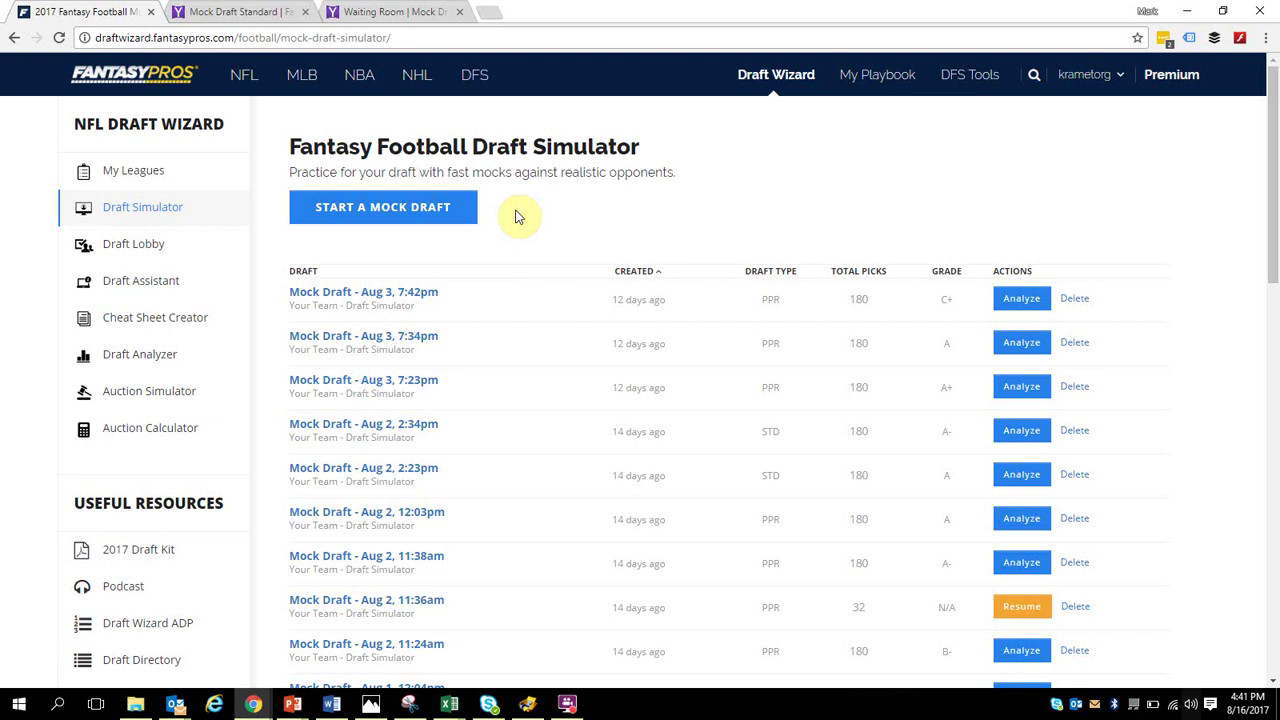
{"action": "left_click", "coordinate": [397, 218]}
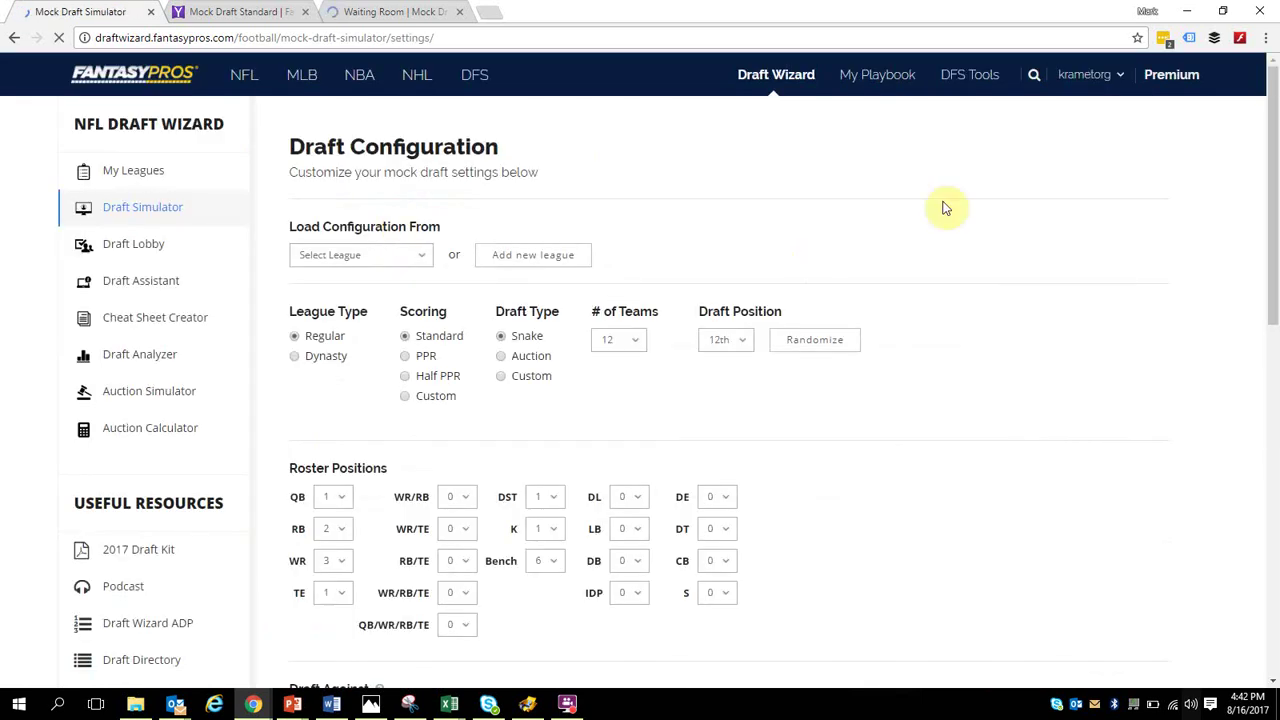
{"action": "left_click_drag", "start_coordinate": [1275, 92], "coordinate": [1273, 265]}
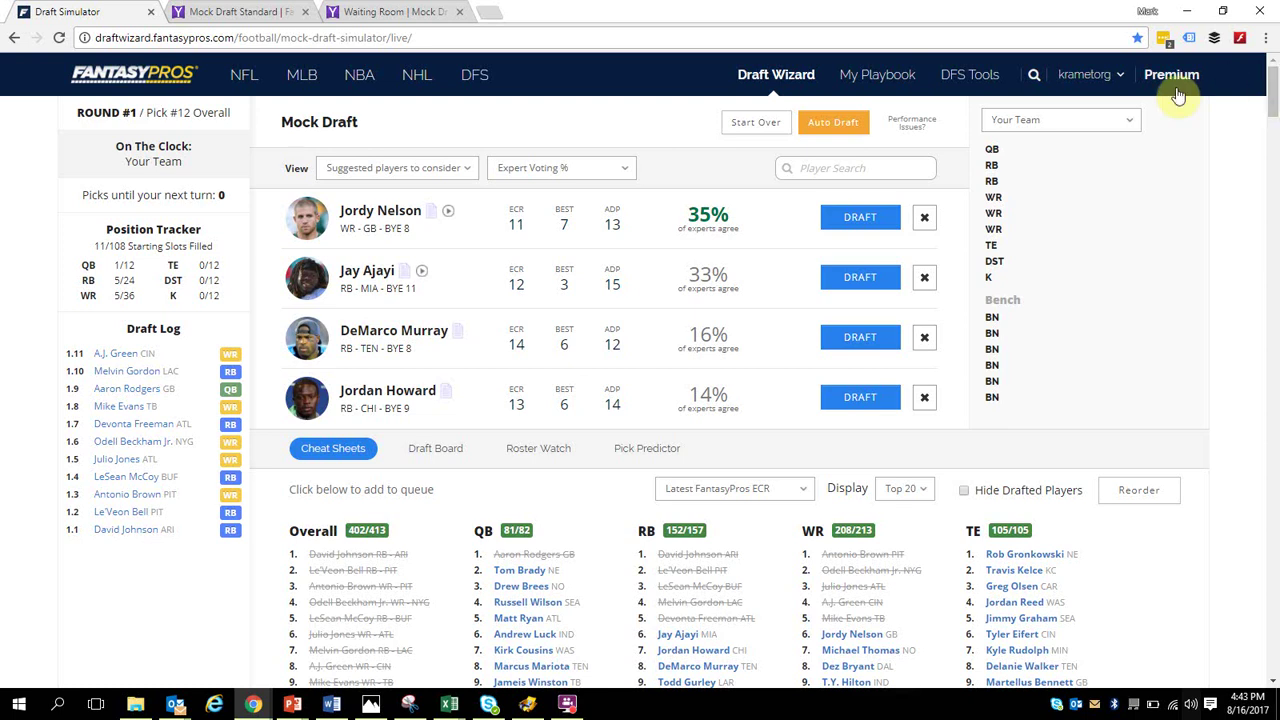
Step: Go to the FantasyPros Draft Assistant and add a mock draft using the Yahoo Mock Draft Assistant
{"action": "left_click", "coordinate": [143, 78]}
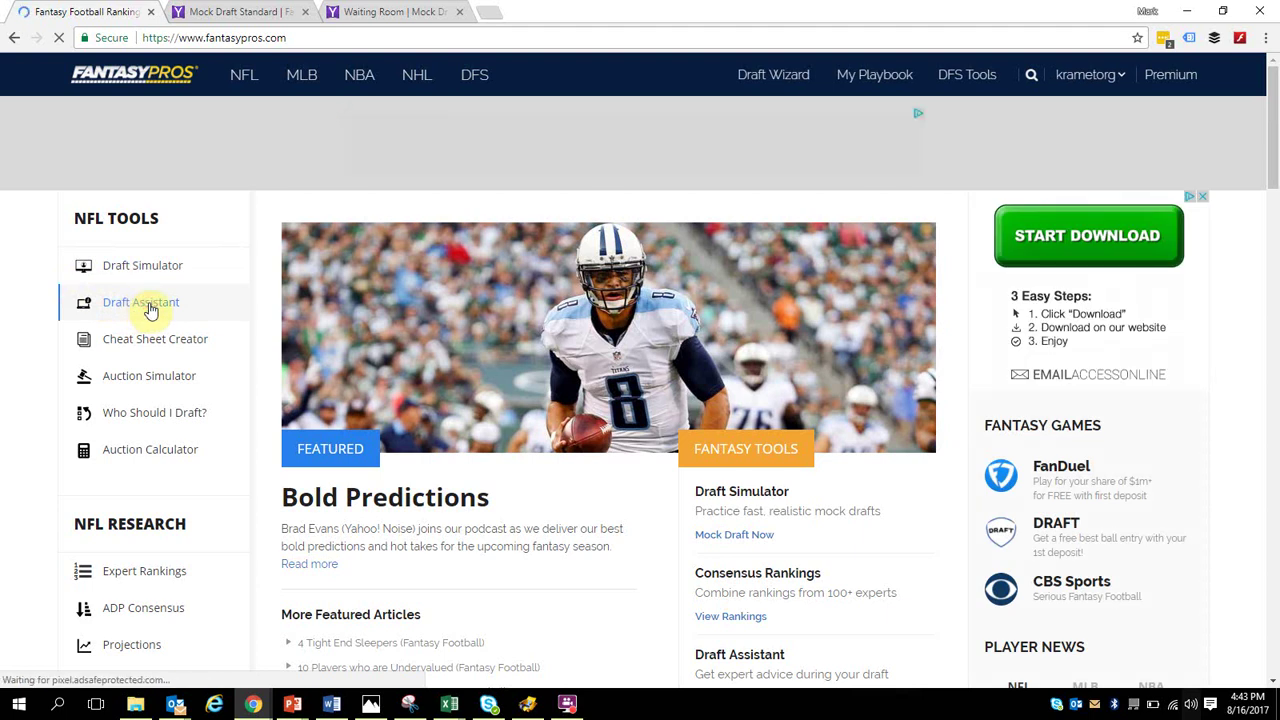
{"action": "left_click", "coordinate": [150, 310]}
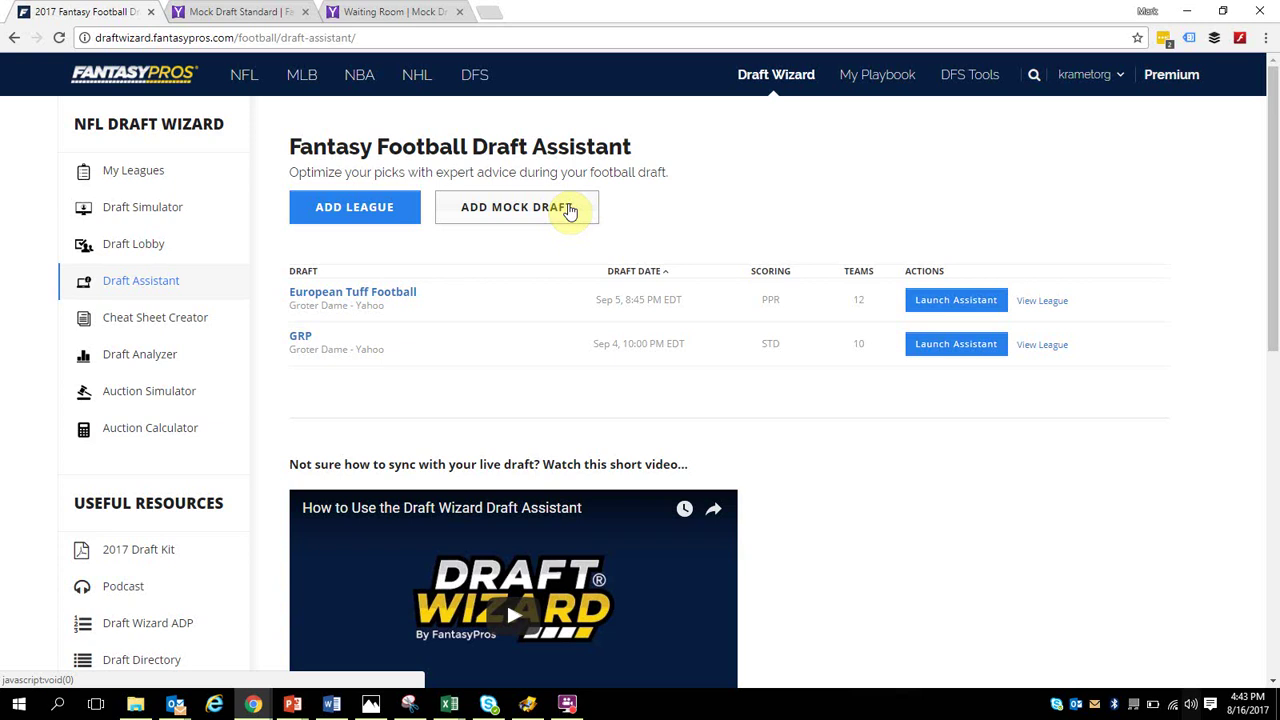
{"action": "left_click", "coordinate": [142, 246]}
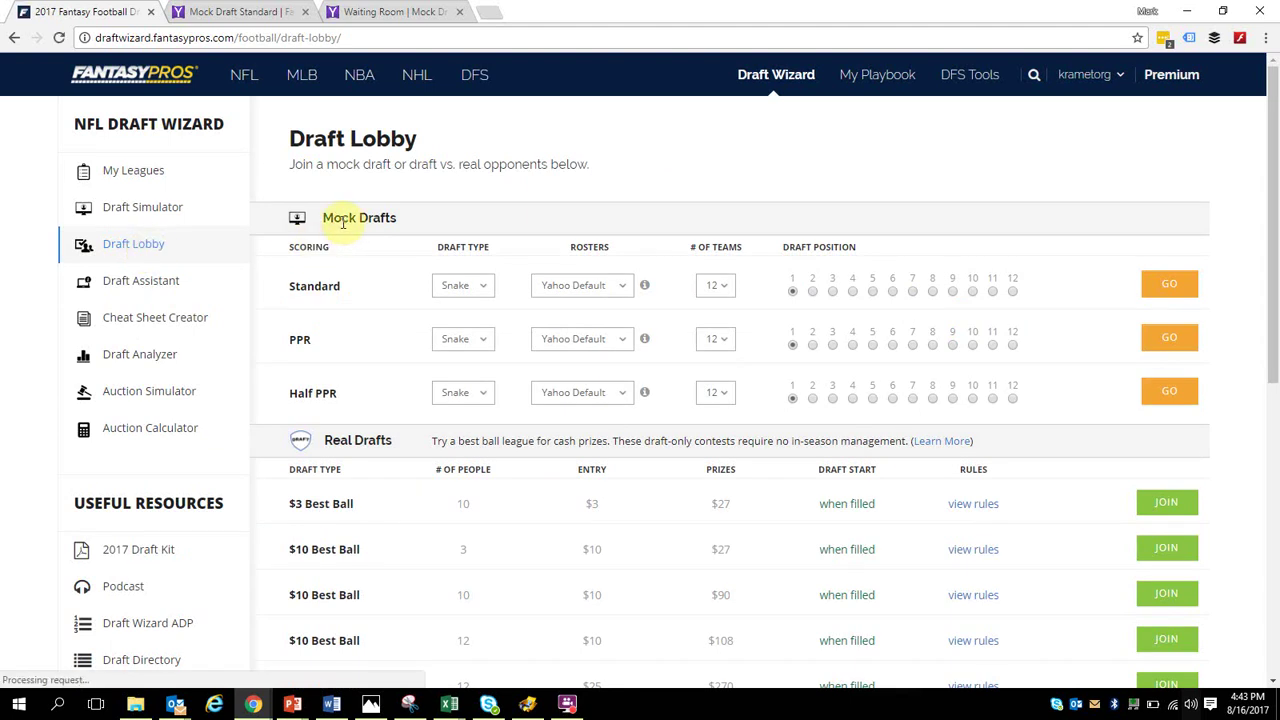
{"action": "left_click", "coordinate": [146, 288]}
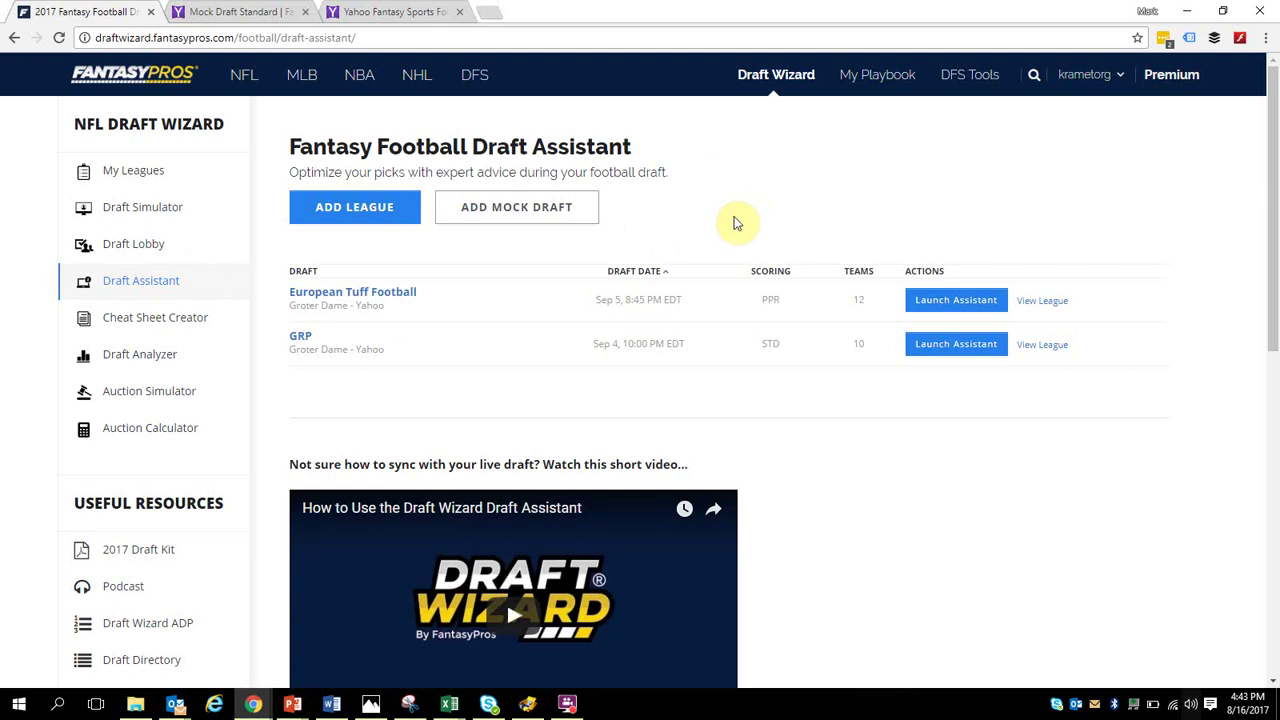
{"action": "left_click", "coordinate": [533, 222]}
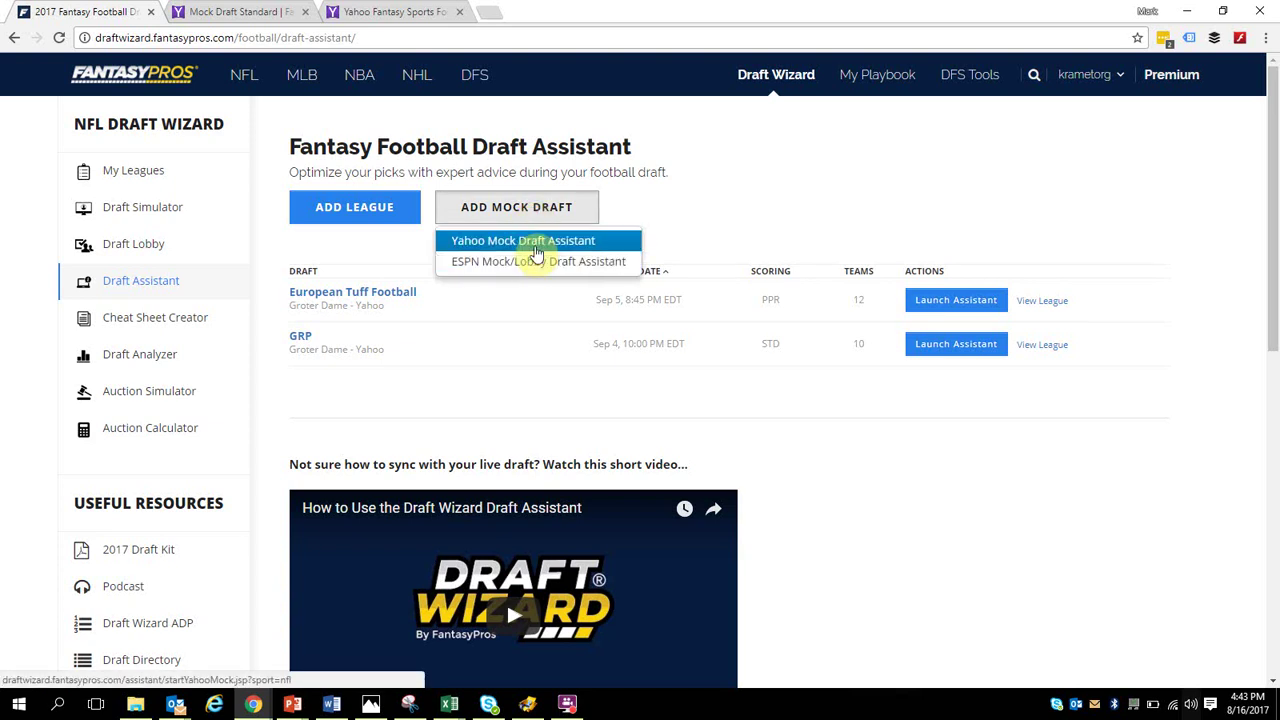
{"action": "left_click", "coordinate": [537, 245]}
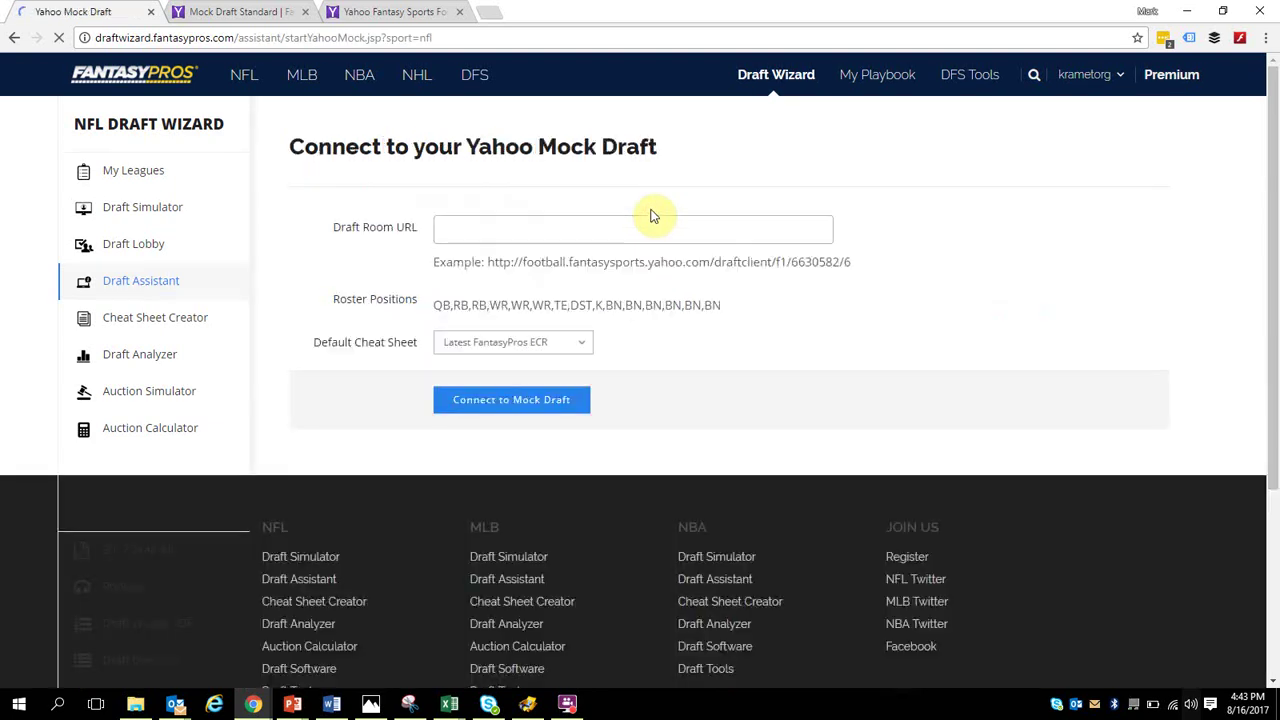
Step: Copy the full draft room URL from the Yahoo draft client page
{"action": "left_click", "coordinate": [403, 11]}
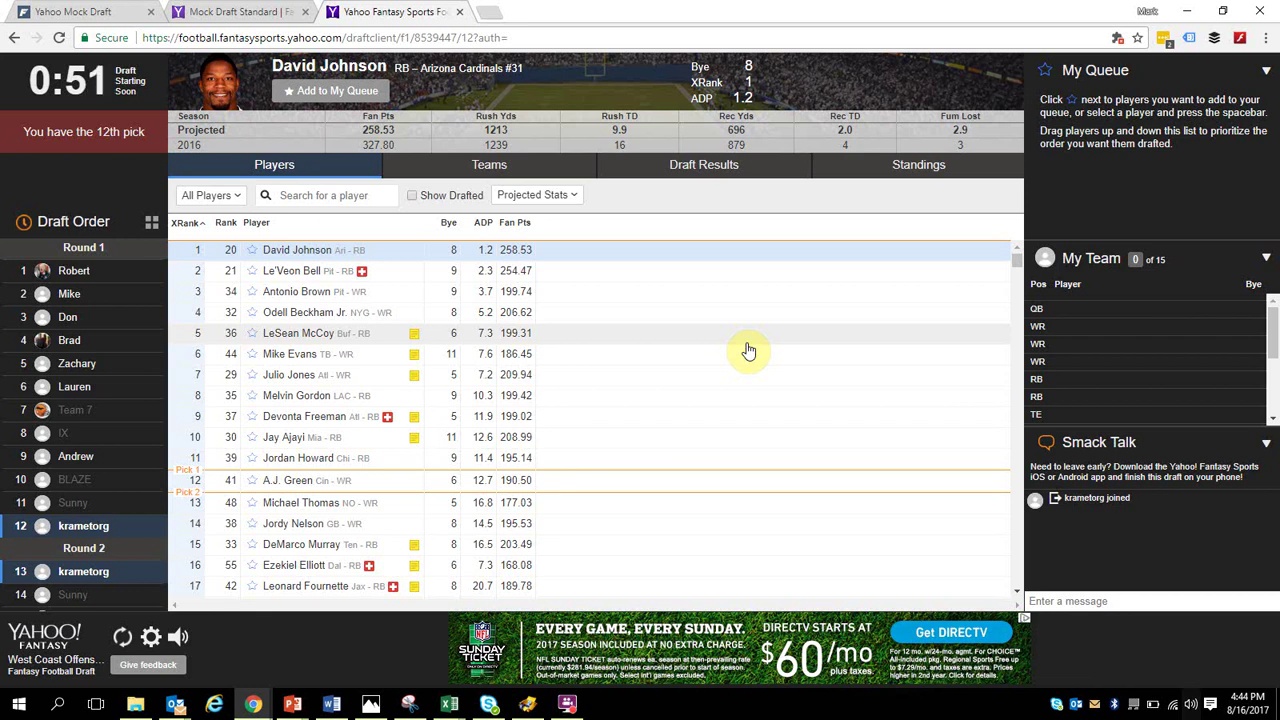
{"action": "left_click", "coordinate": [371, 38]}
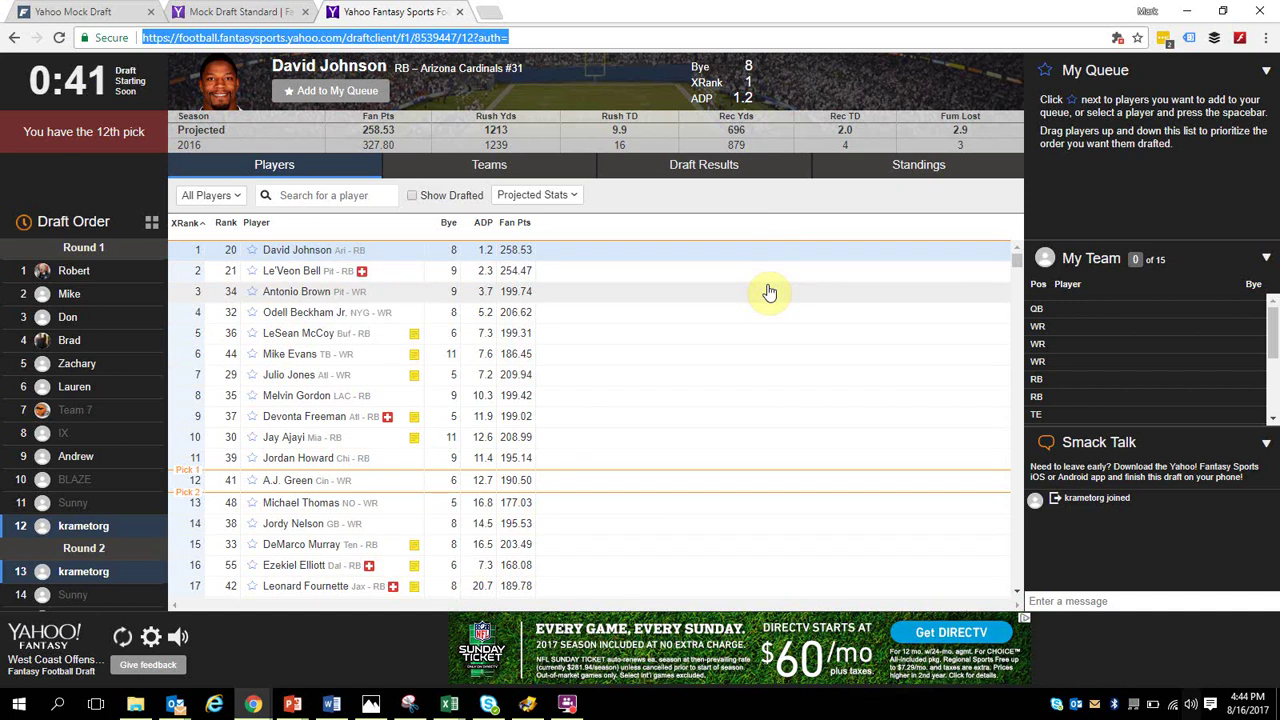
{"action": "left_click", "coordinate": [75, 11]}
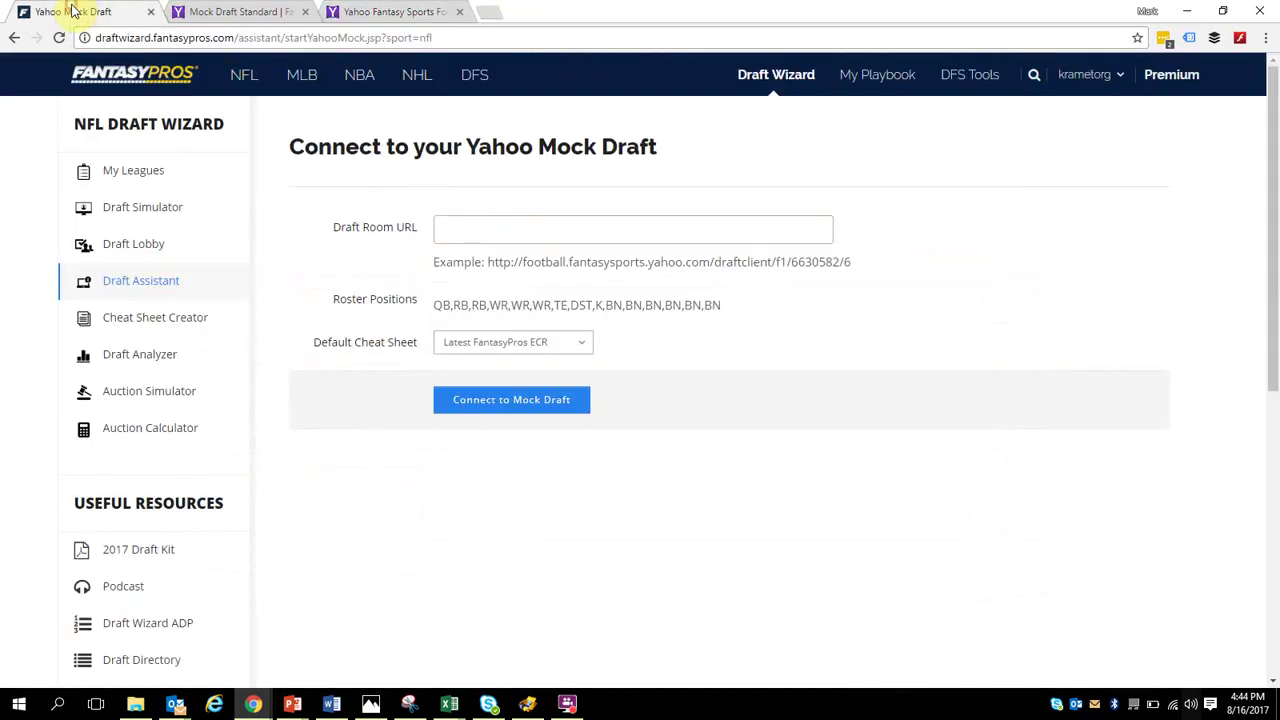
{"action": "mouse_move", "coordinate": [415, 248]}
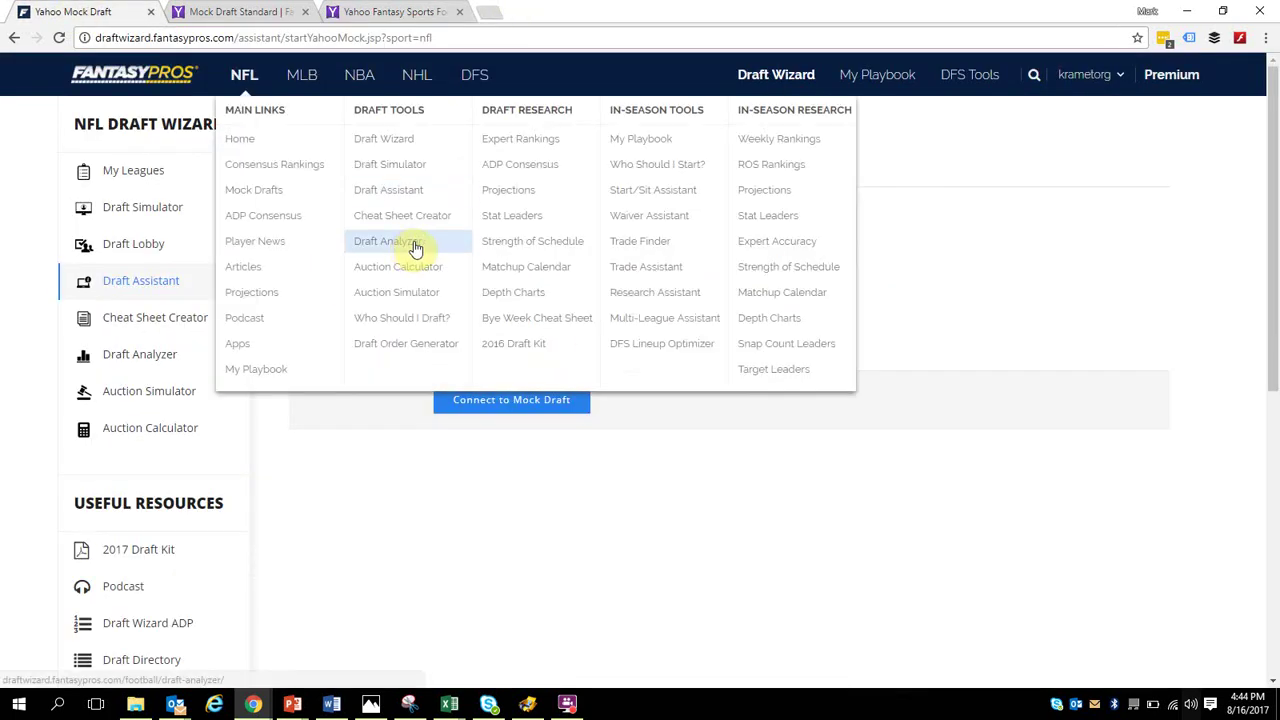
{"action": "left_click", "coordinate": [398, 11]}
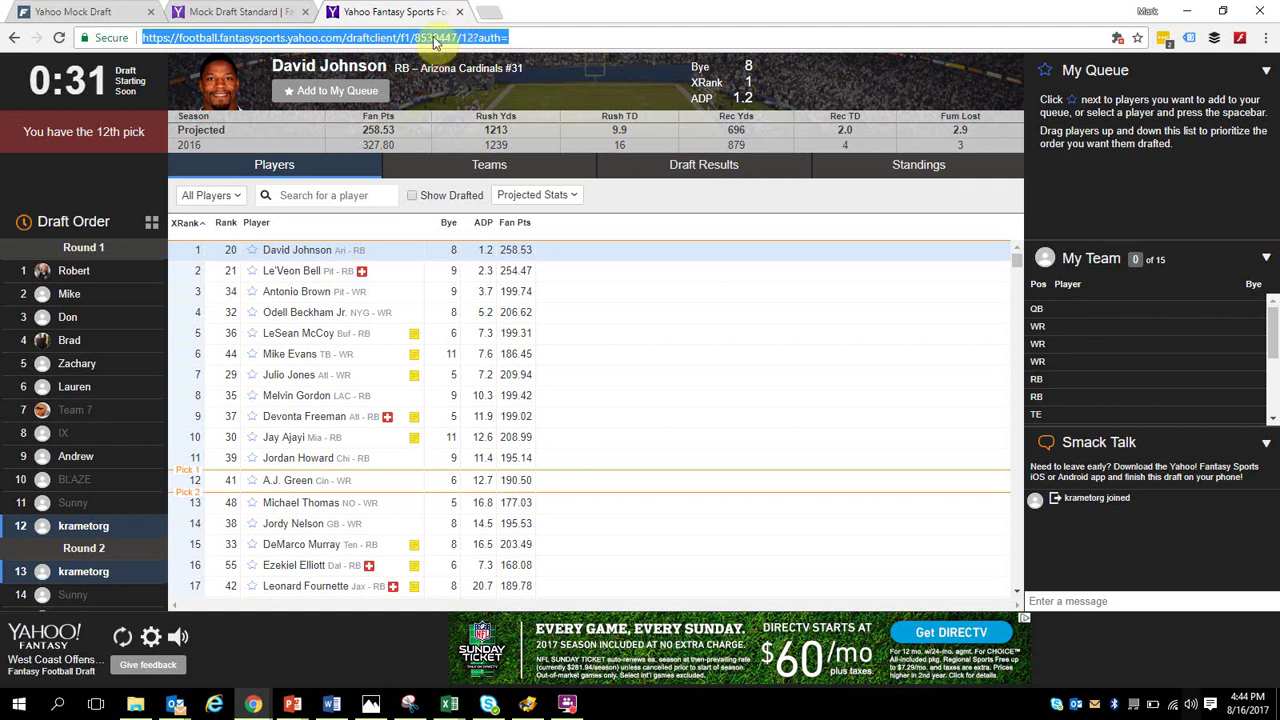
{"action": "right_click", "coordinate": [434, 38]}
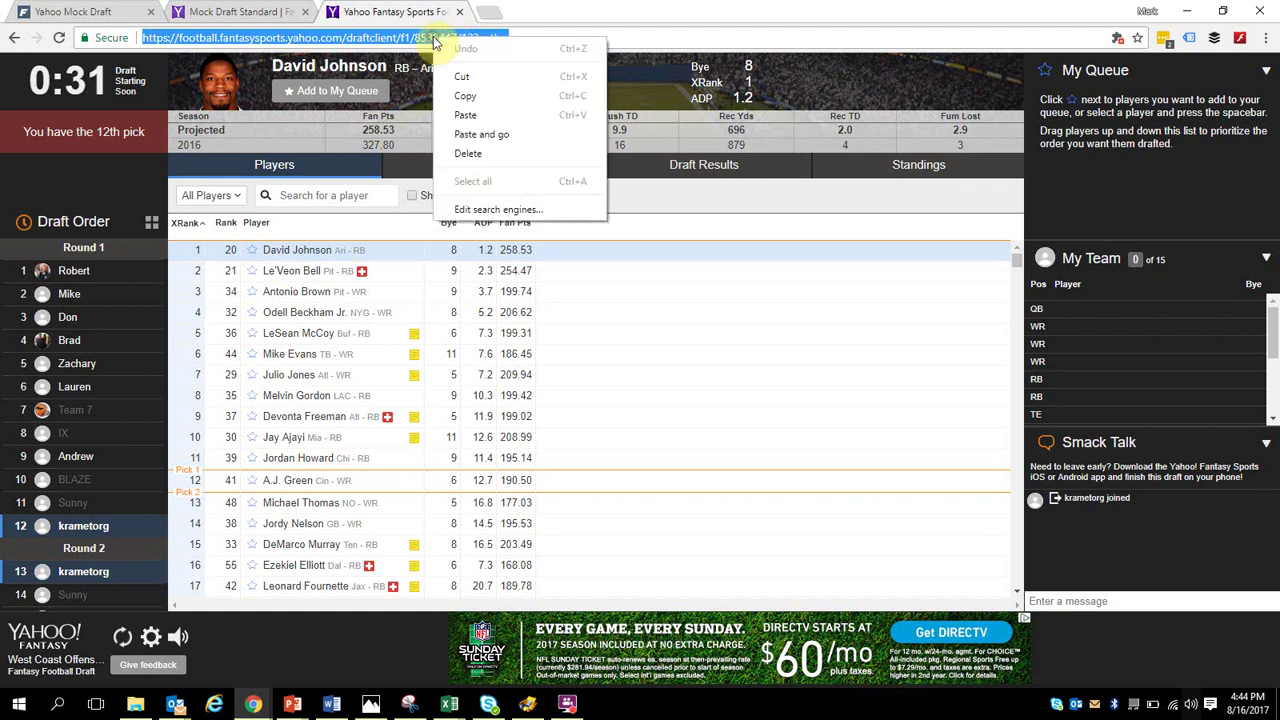
{"action": "left_click", "coordinate": [455, 96]}
Step: Paste the copied address as the Draft Room URL and connect the Draft Assistant to the Yahoo mock draft
{"action": "left_click", "coordinate": [42, 13]}
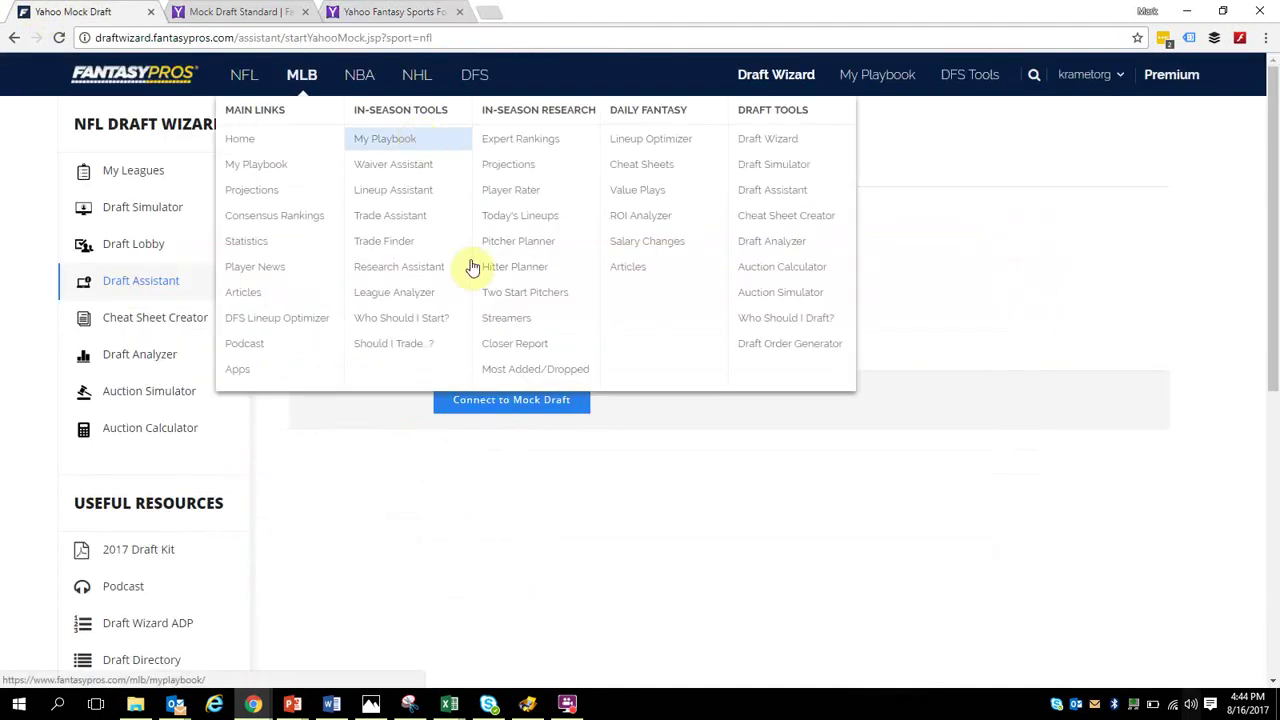
{"action": "left_click", "coordinate": [551, 236]}
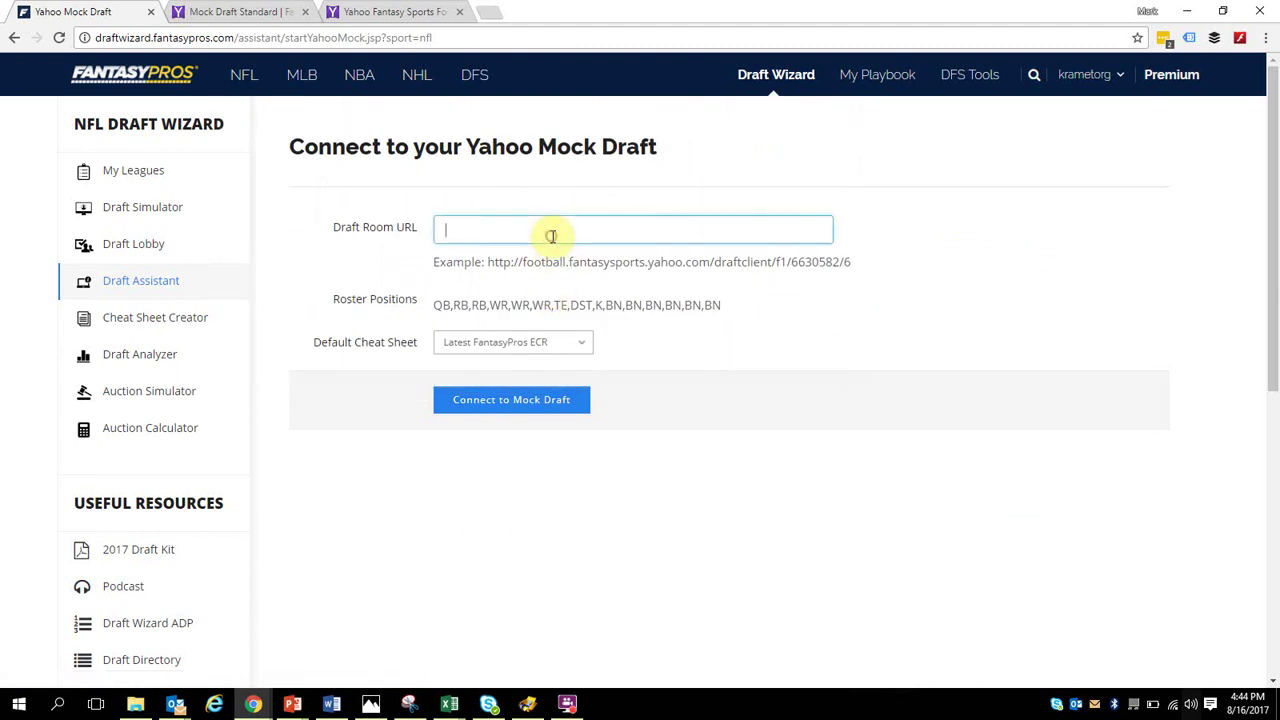
{"action": "key", "text": "ctrl+v"}
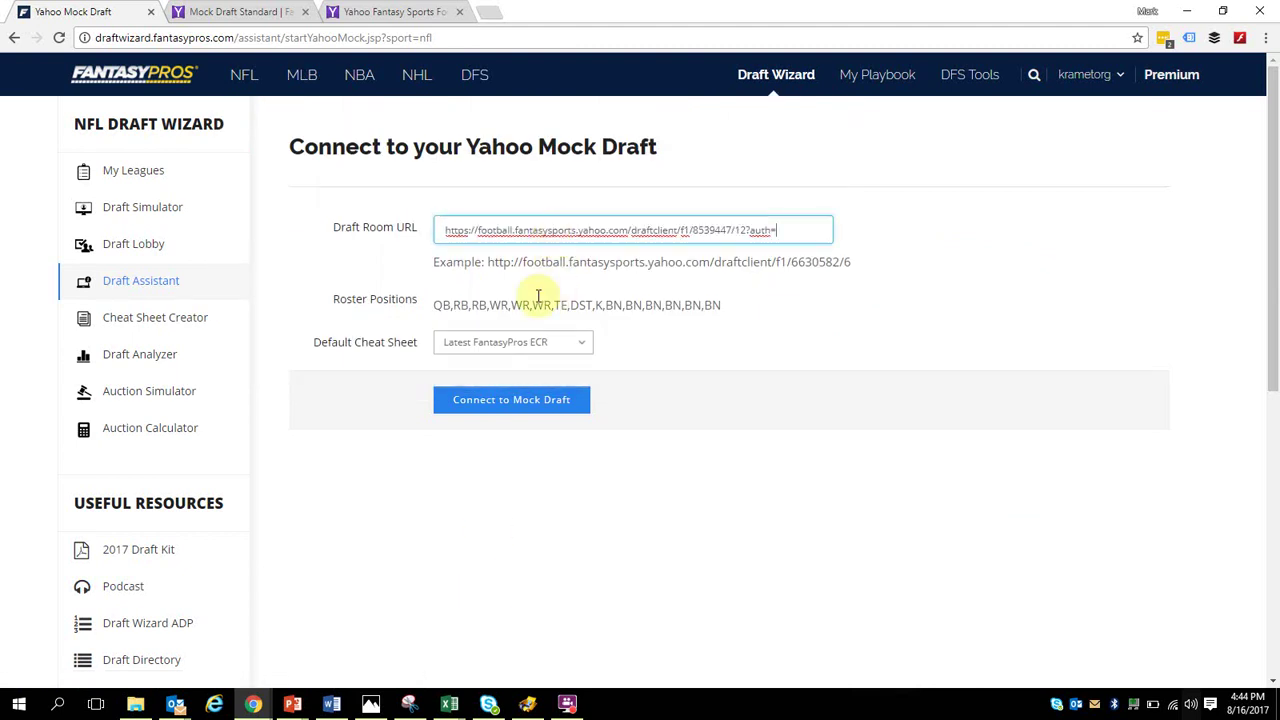
{"action": "left_click", "coordinate": [516, 406]}
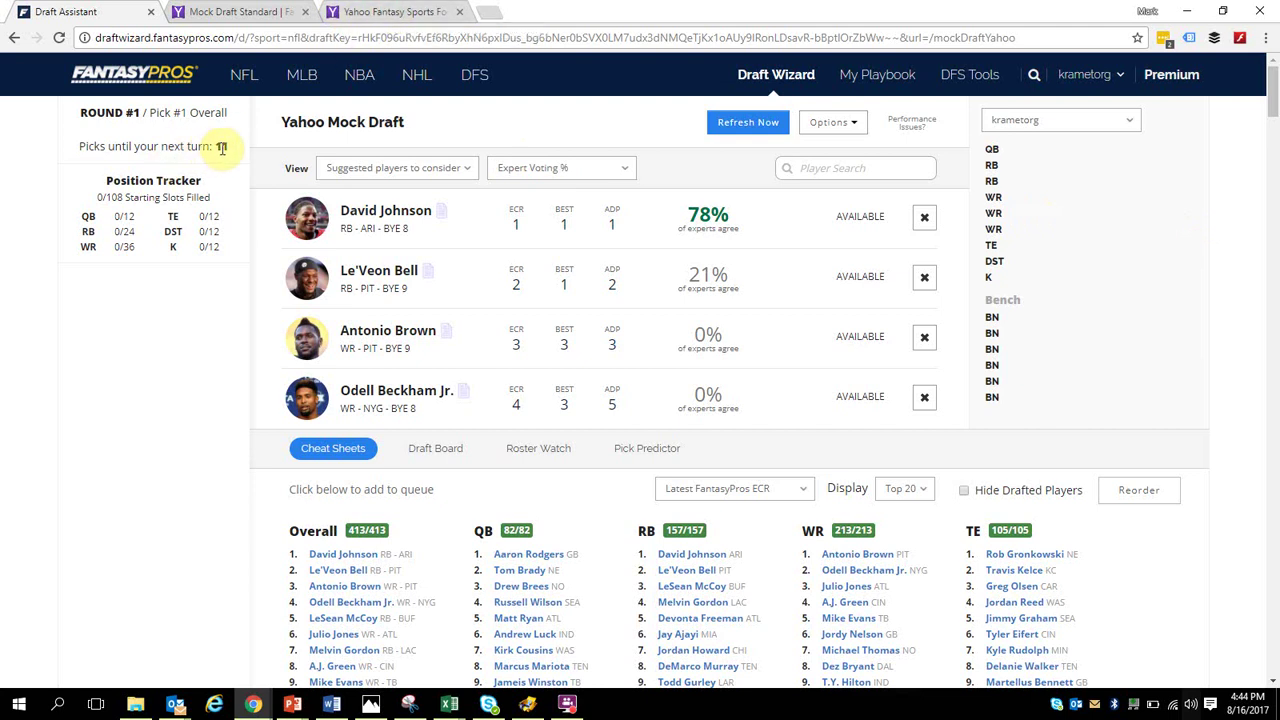
Step: Check the Yahoo draft room's clock and pick order, then compare them with the connected Draft Assistant
{"action": "left_click", "coordinate": [395, 11]}
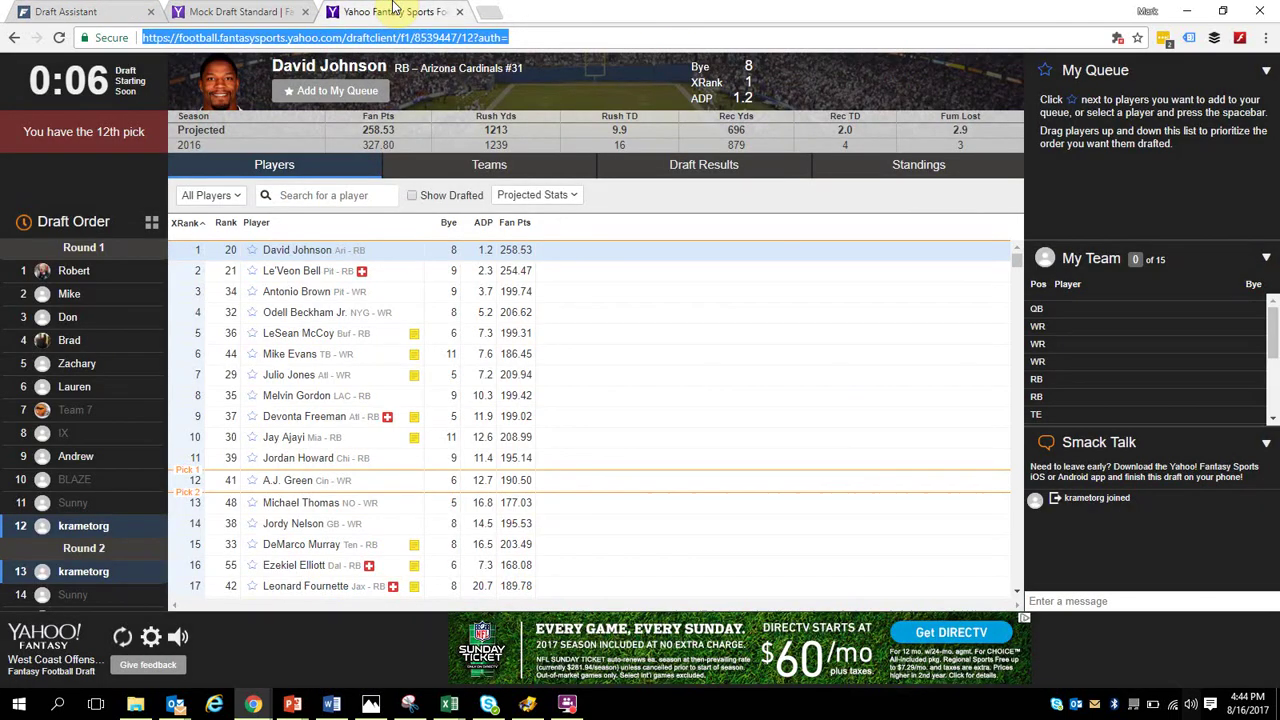
{"action": "left_click", "coordinate": [118, 10]}
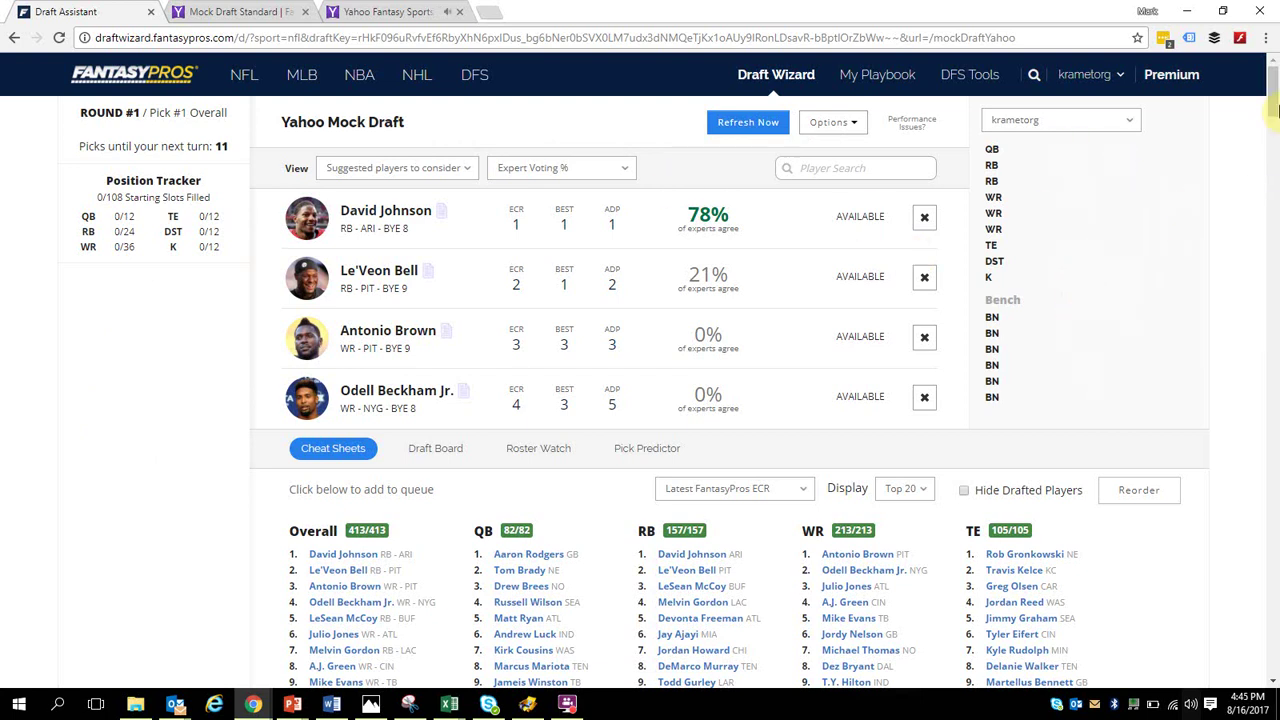
{"action": "left_click", "coordinate": [398, 12]}
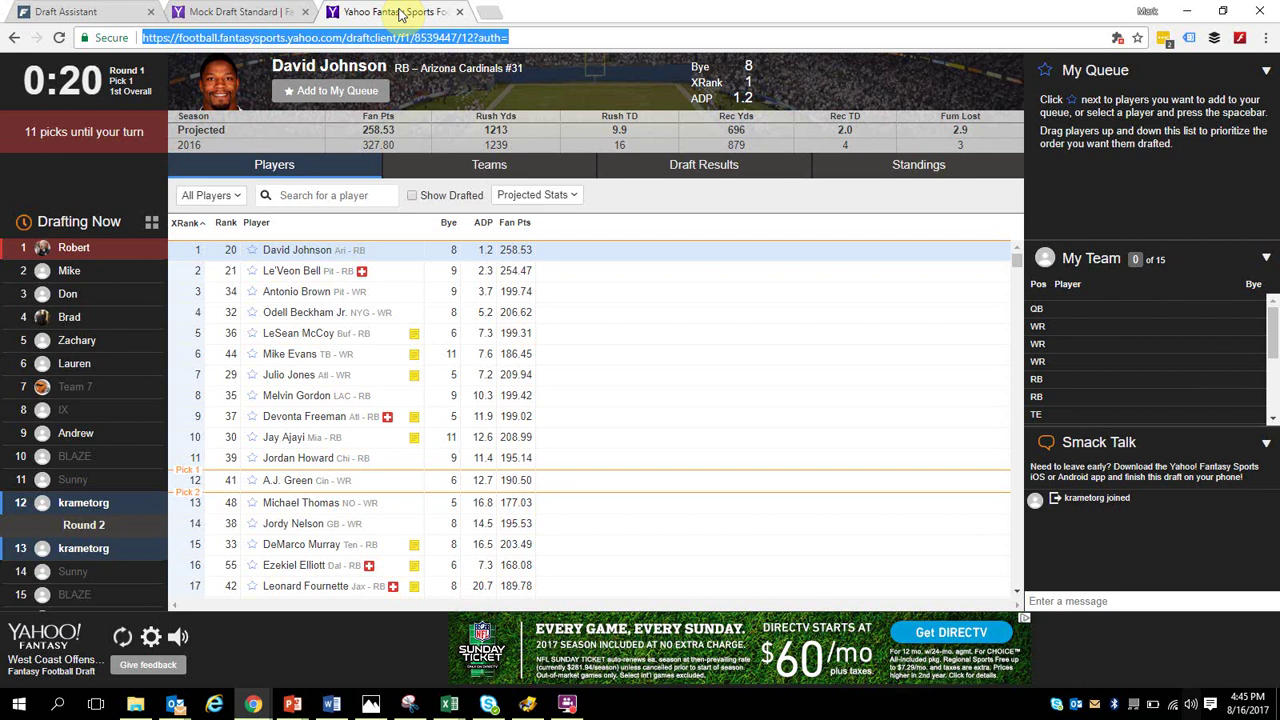
{"action": "left_click", "coordinate": [86, 8]}
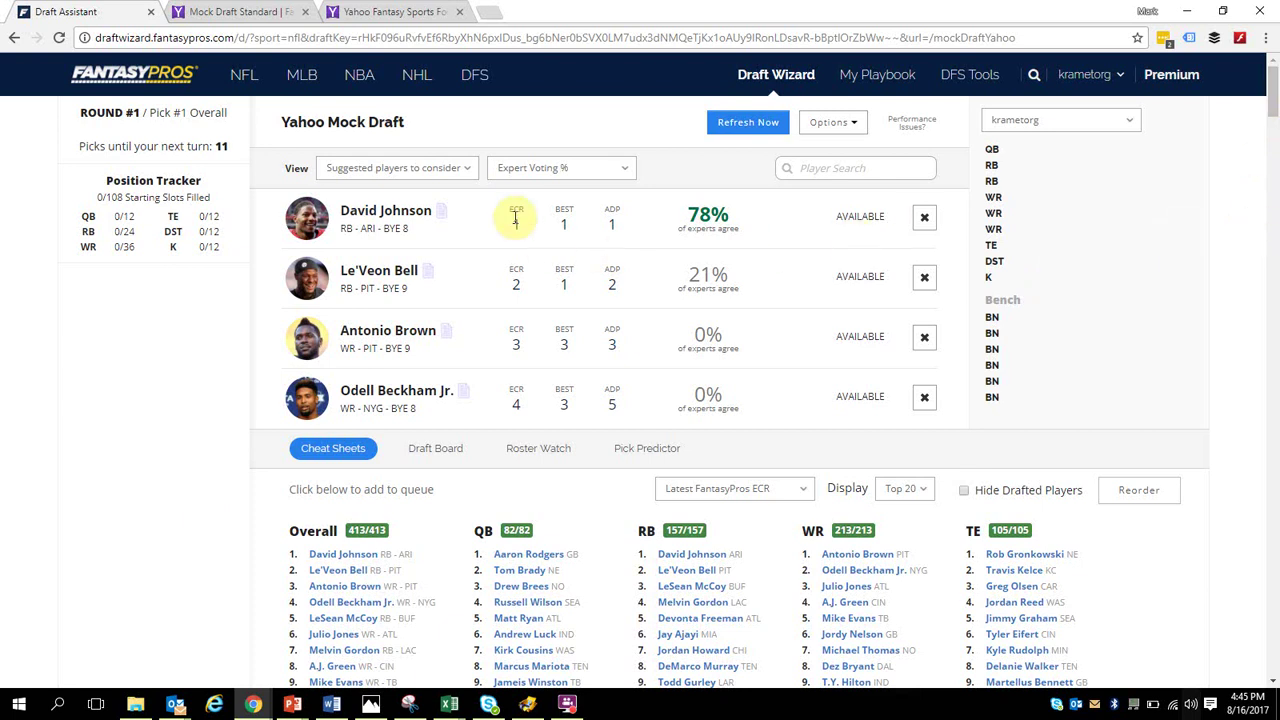
Step: Show the suggested players in Summary View and limit the list to RB Only
{"action": "left_click", "coordinate": [560, 167]}
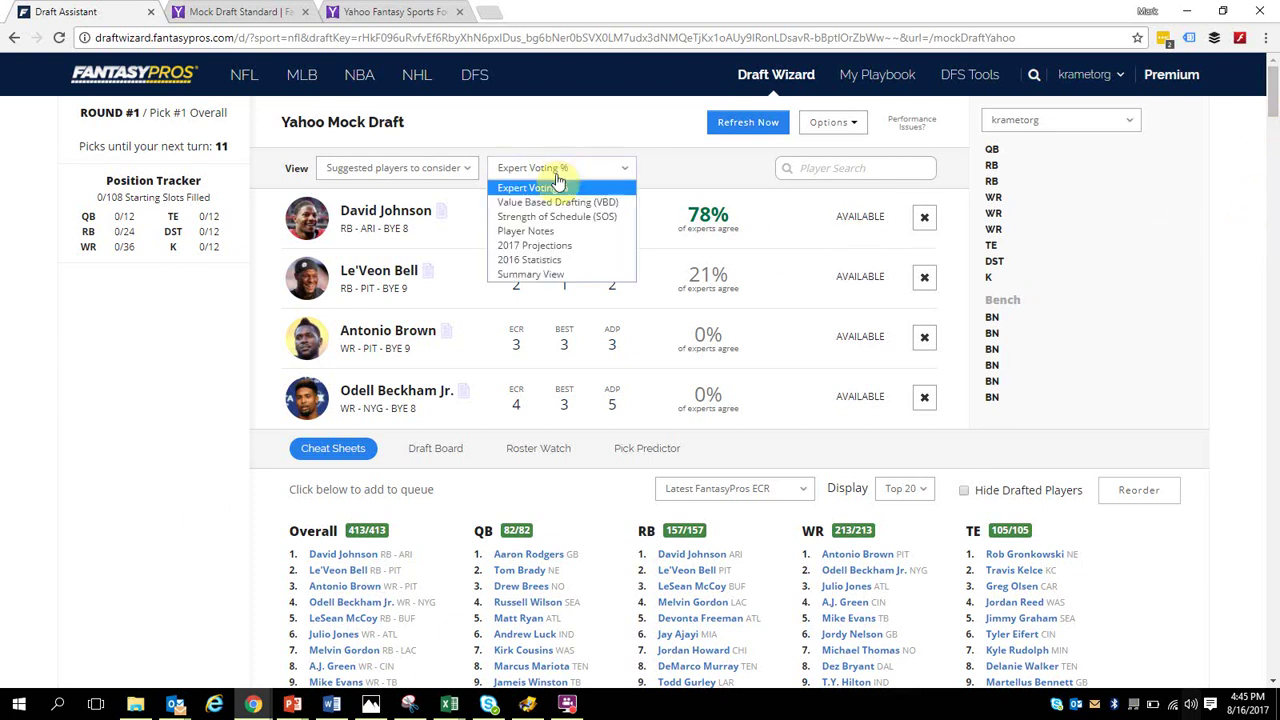
{"action": "left_click", "coordinate": [535, 275]}
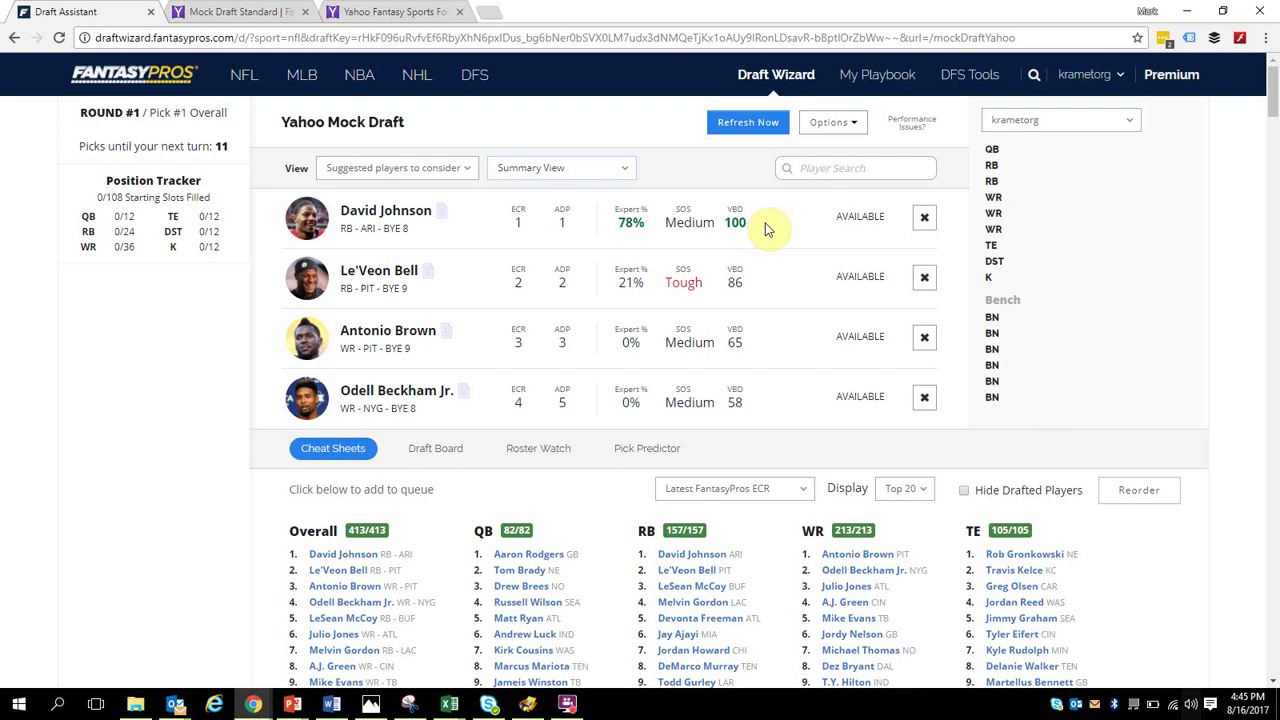
{"action": "left_click", "coordinate": [357, 170]}
{"action": "left_click", "coordinate": [358, 245]}
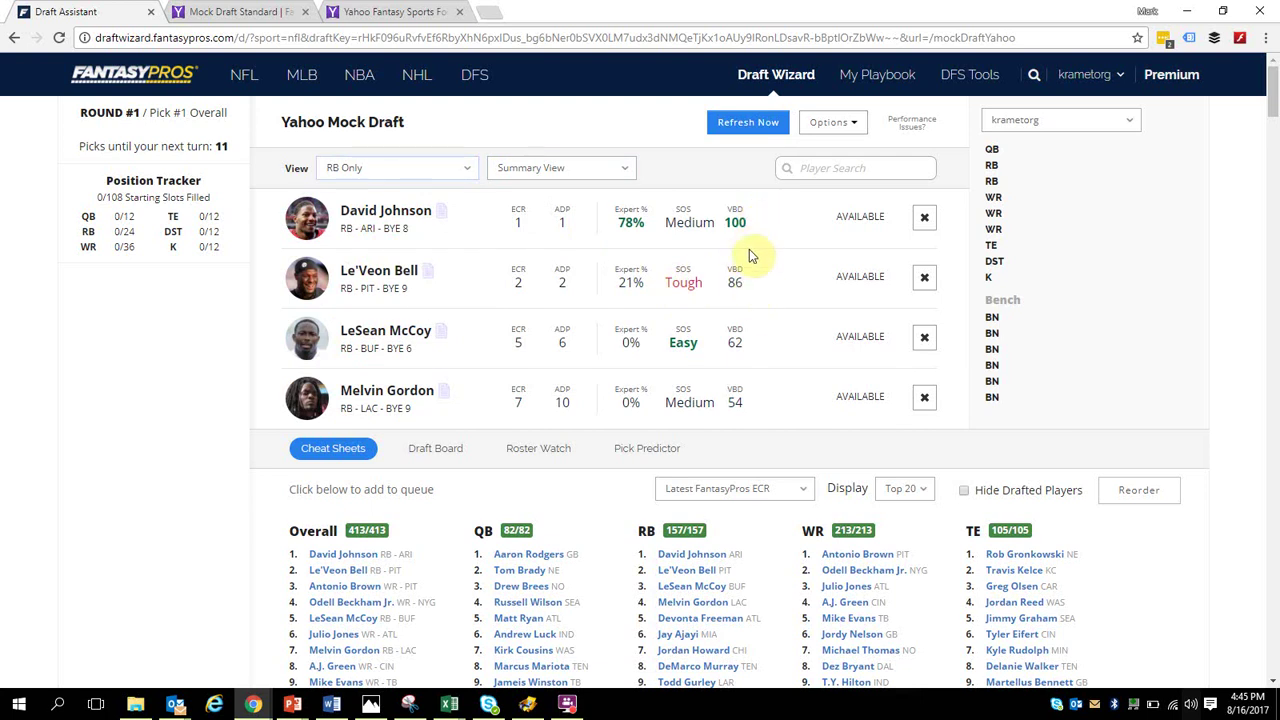
Step: Compare the WR Only list with the running backs' value scores, ending on the RB Only view
{"action": "left_click", "coordinate": [363, 171]}
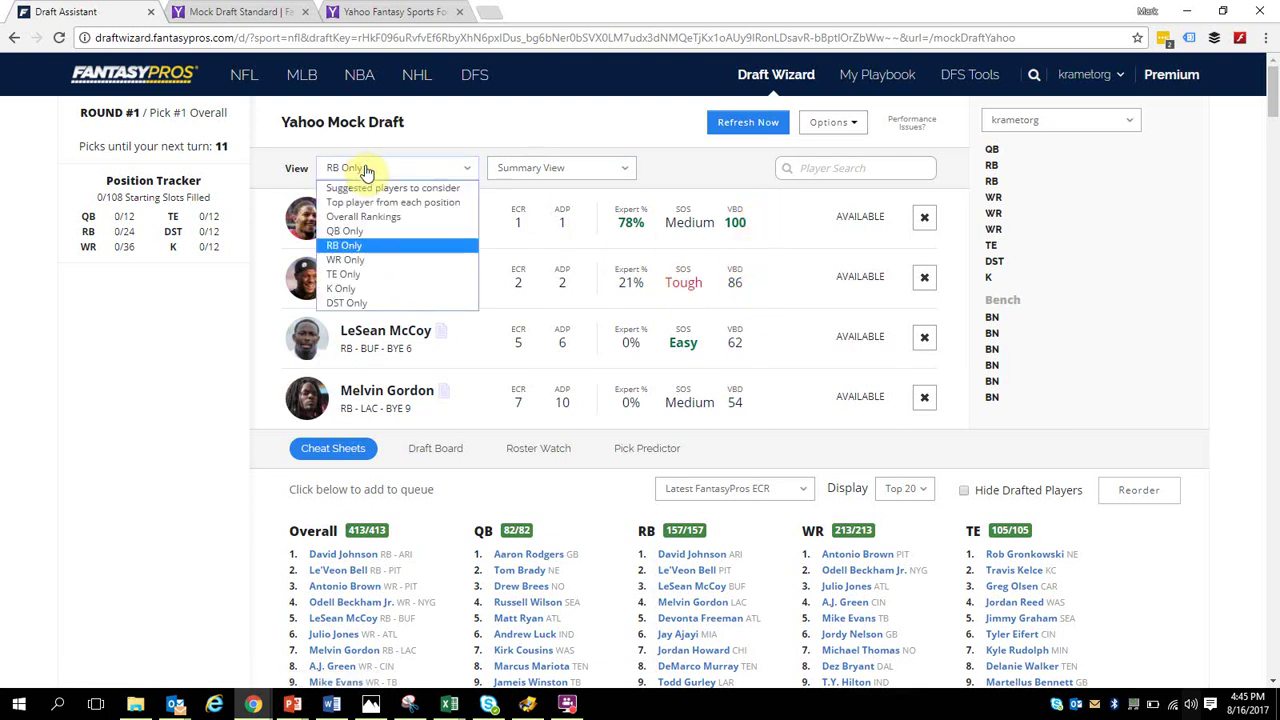
{"action": "left_click", "coordinate": [363, 260]}
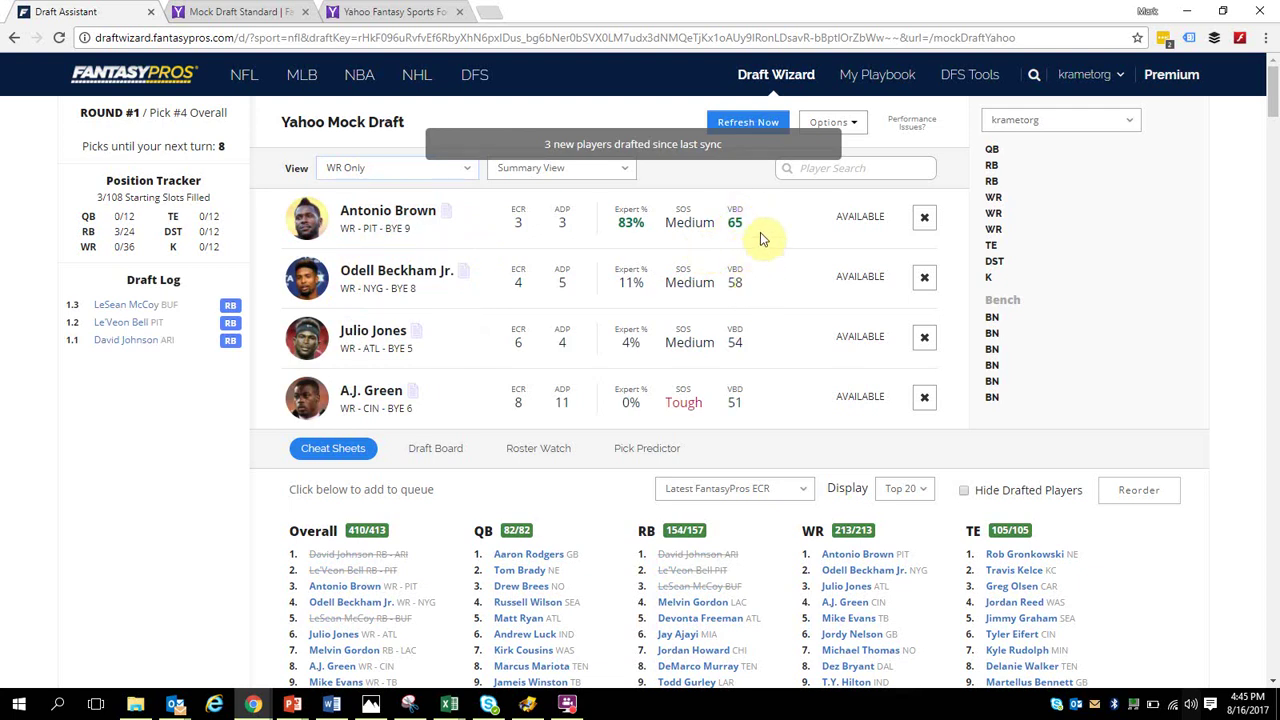
{"action": "left_click", "coordinate": [371, 168]}
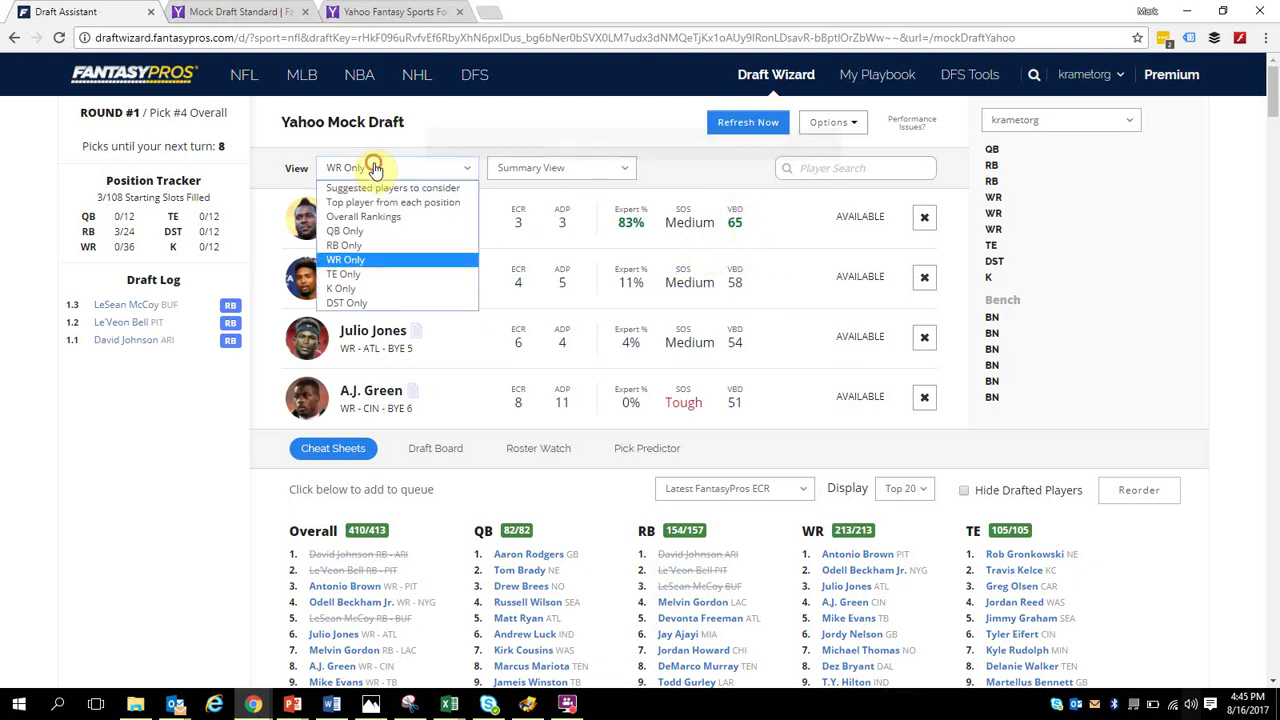
{"action": "left_click", "coordinate": [362, 246]}
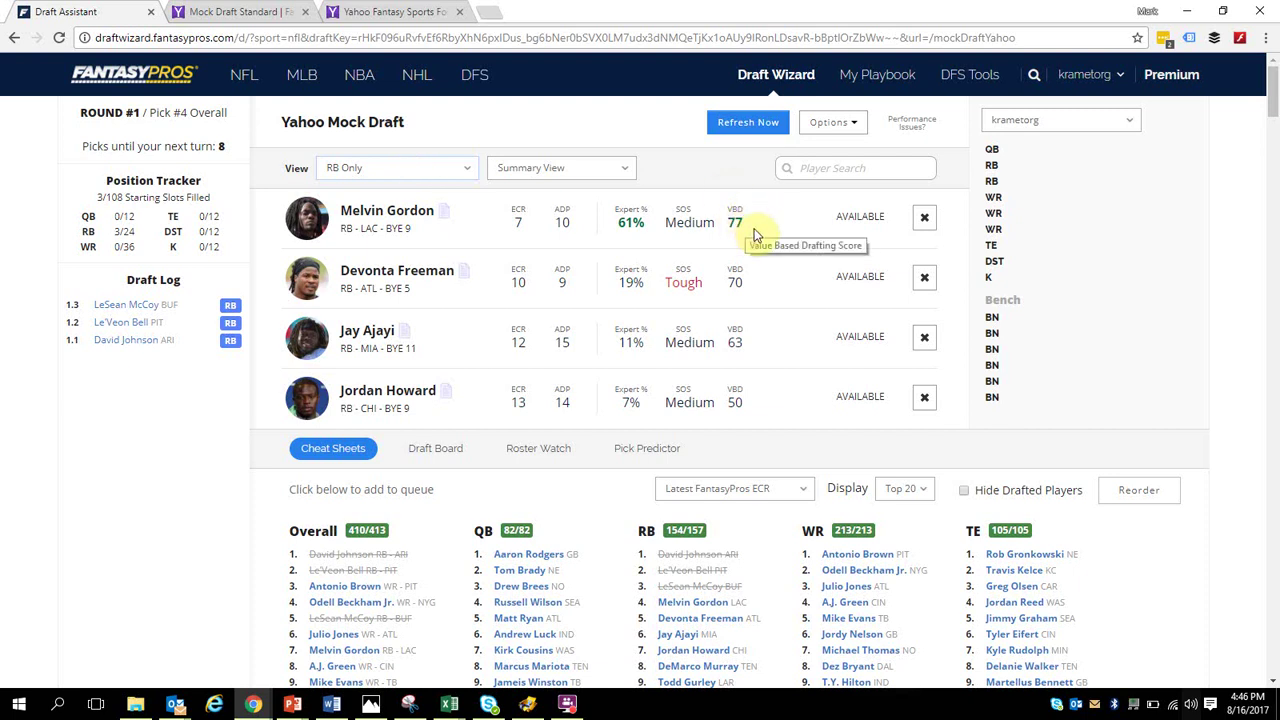
Step: Switch the player list from running backs back to Suggested players to consider
{"action": "left_click", "coordinate": [399, 178]}
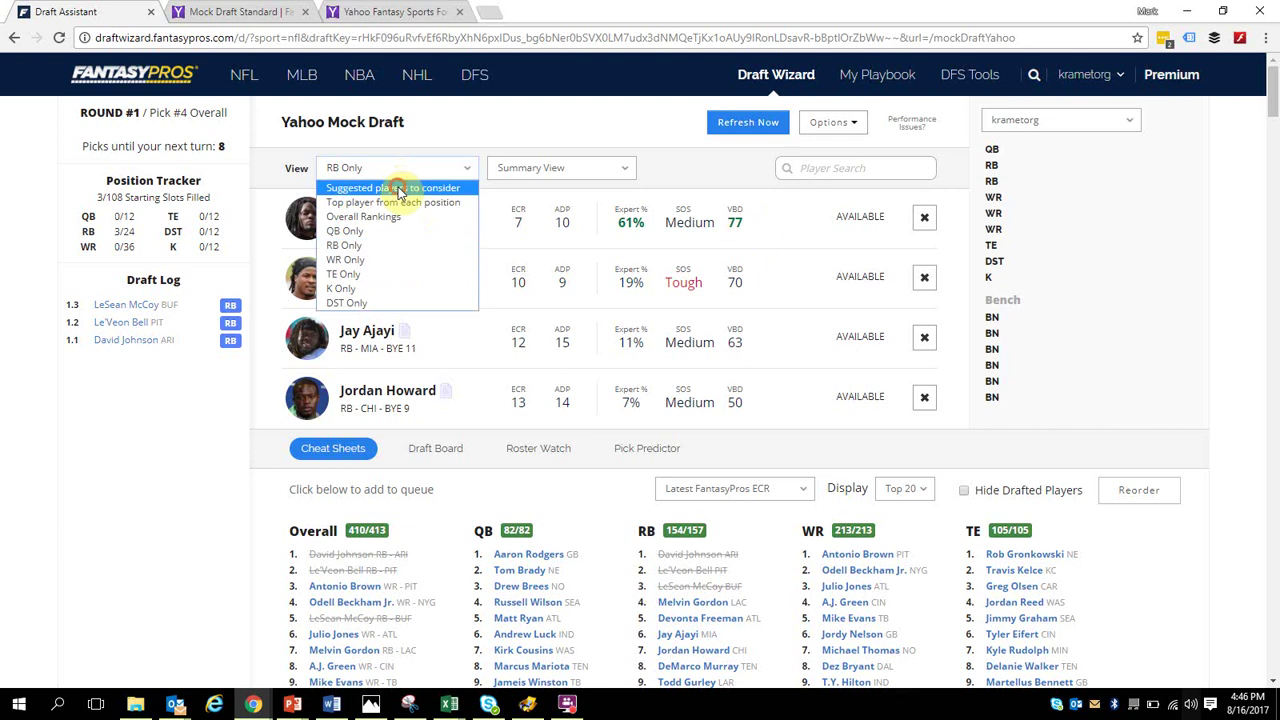
{"action": "left_click", "coordinate": [399, 189]}
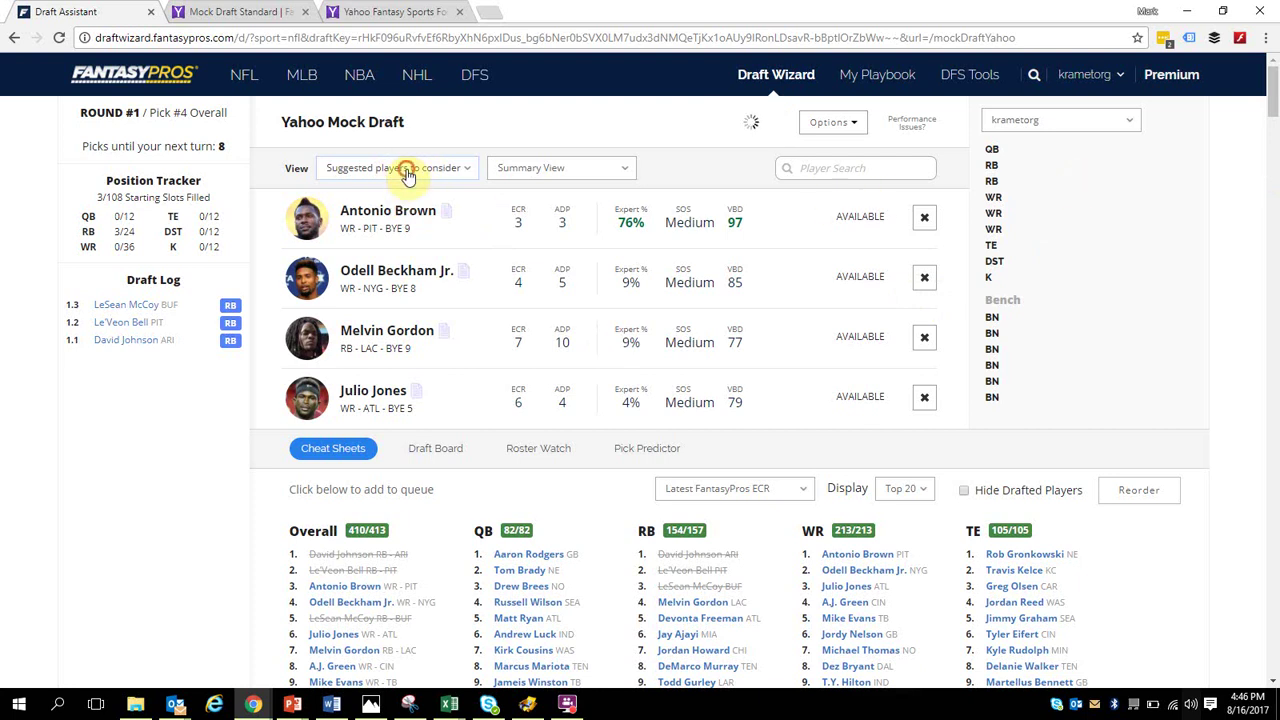
{"action": "left_click", "coordinate": [407, 175]}
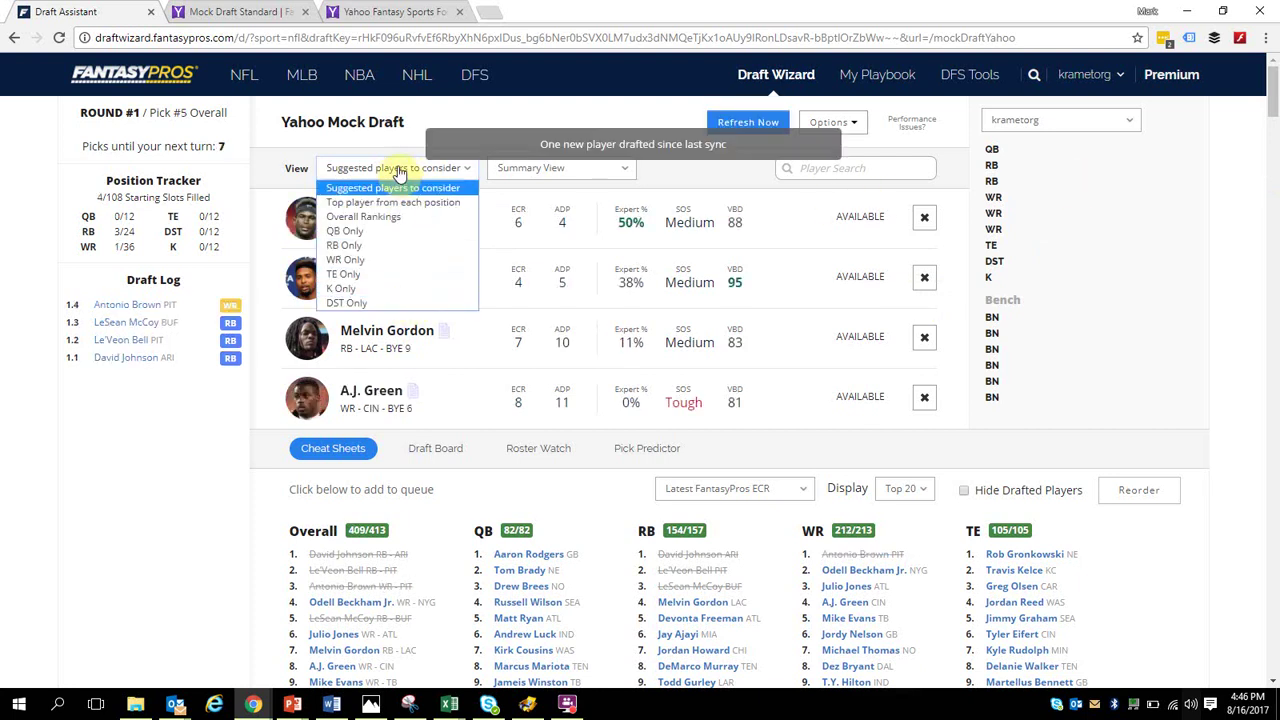
{"action": "left_click", "coordinate": [398, 171]}
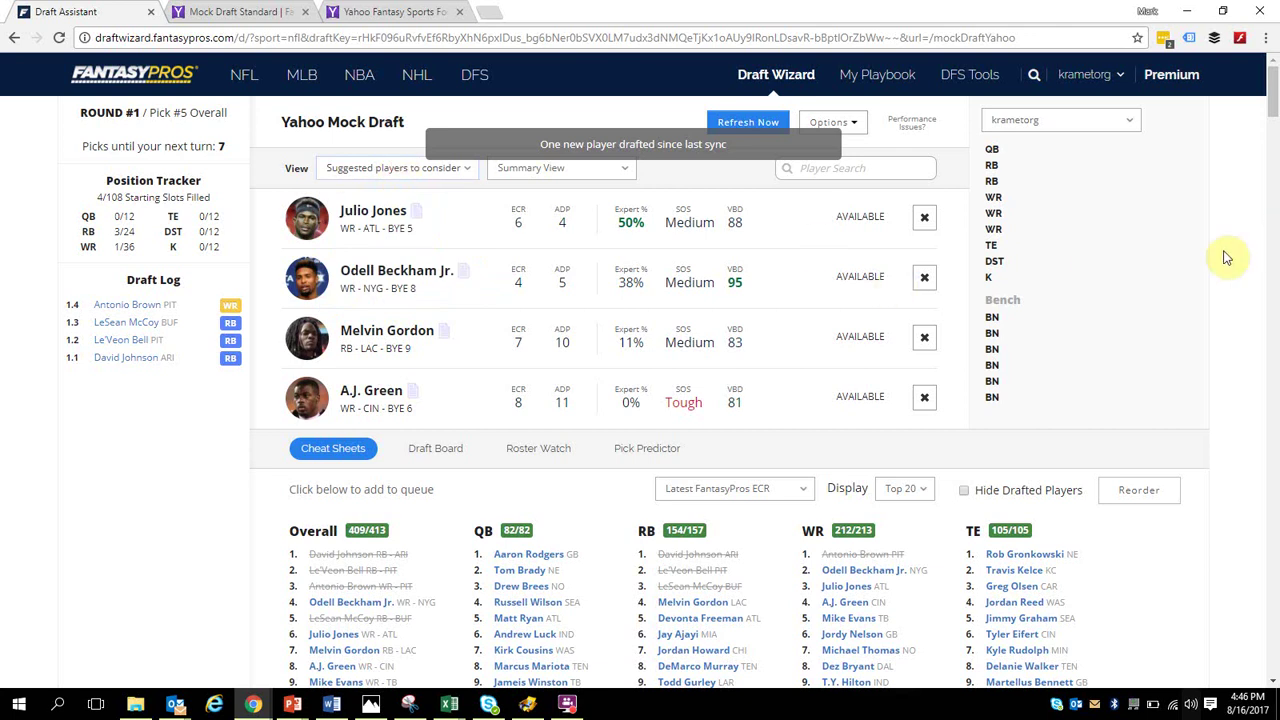
Step: Open the Pick Predictor and examine the one-round odds of each player being taken, then return to the suggested players
{"action": "left_click", "coordinate": [655, 450]}
{"action": "left_click_drag", "start_coordinate": [1274, 118], "coordinate": [1271, 194]}
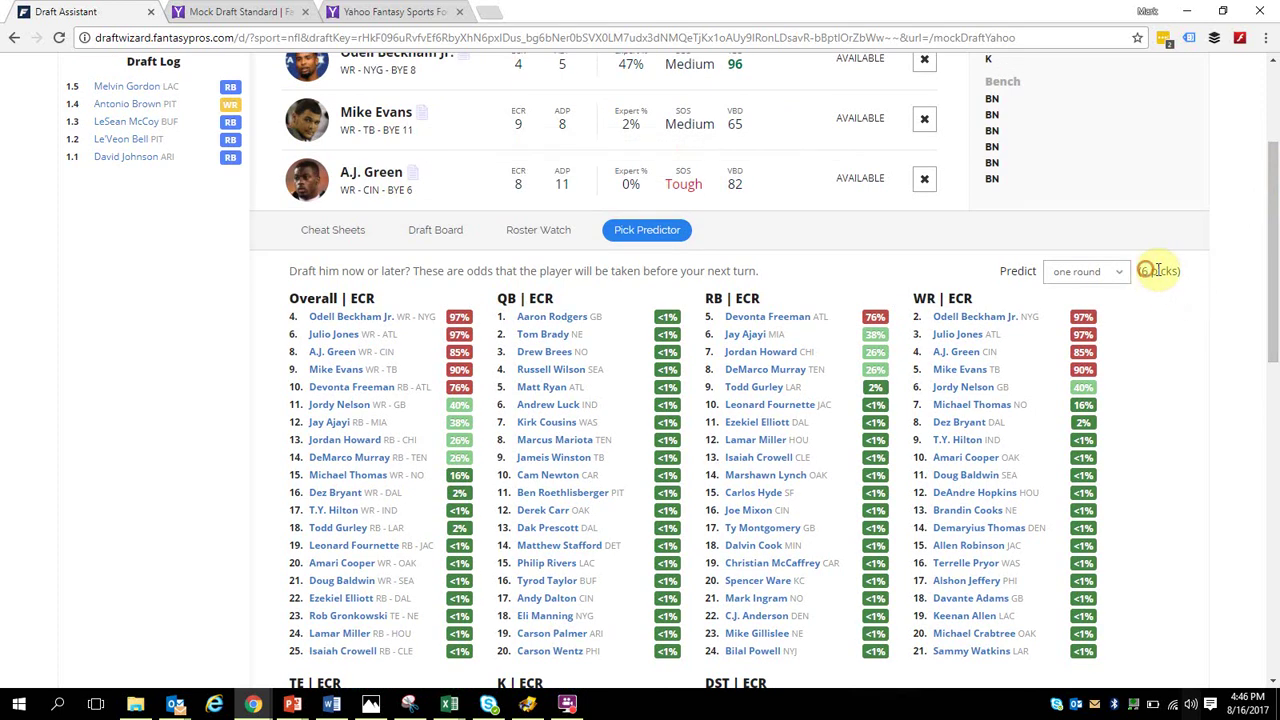
{"action": "left_click_drag", "start_coordinate": [1275, 203], "coordinate": [1275, 217]}
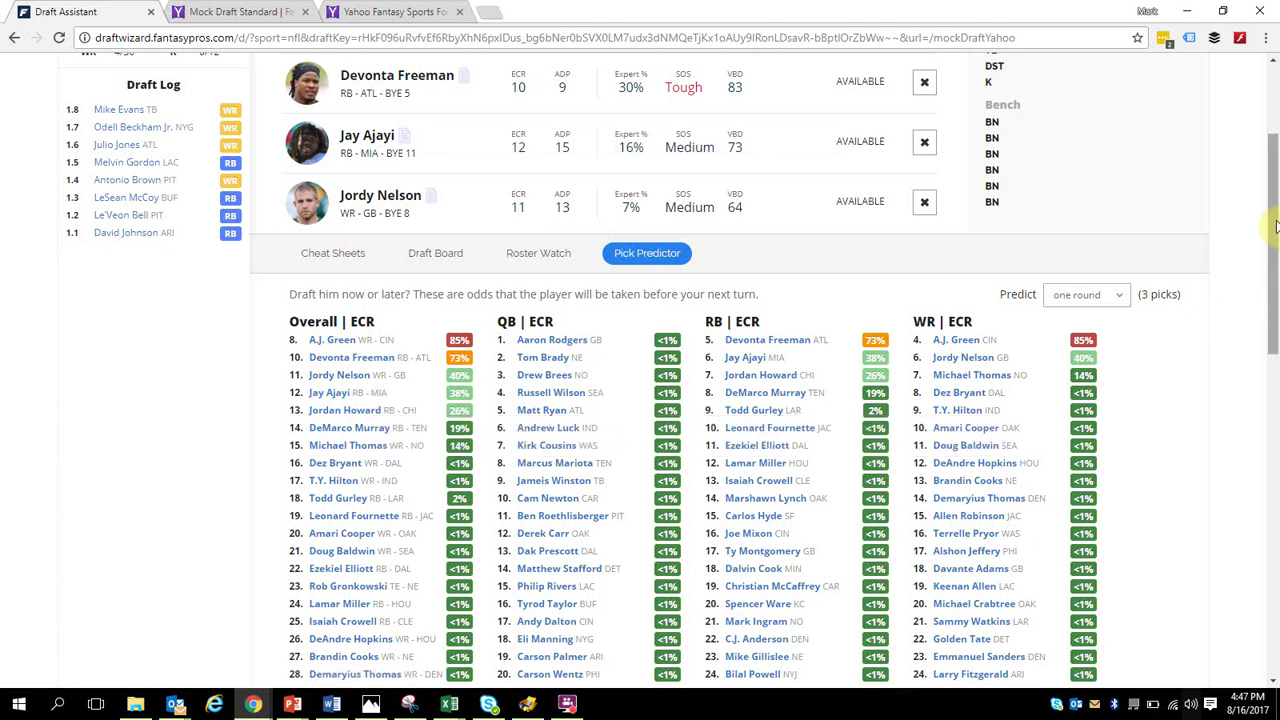
{"action": "left_click_drag", "start_coordinate": [1275, 226], "coordinate": [1277, 153]}
{"action": "left_click", "coordinate": [1277, 150]}
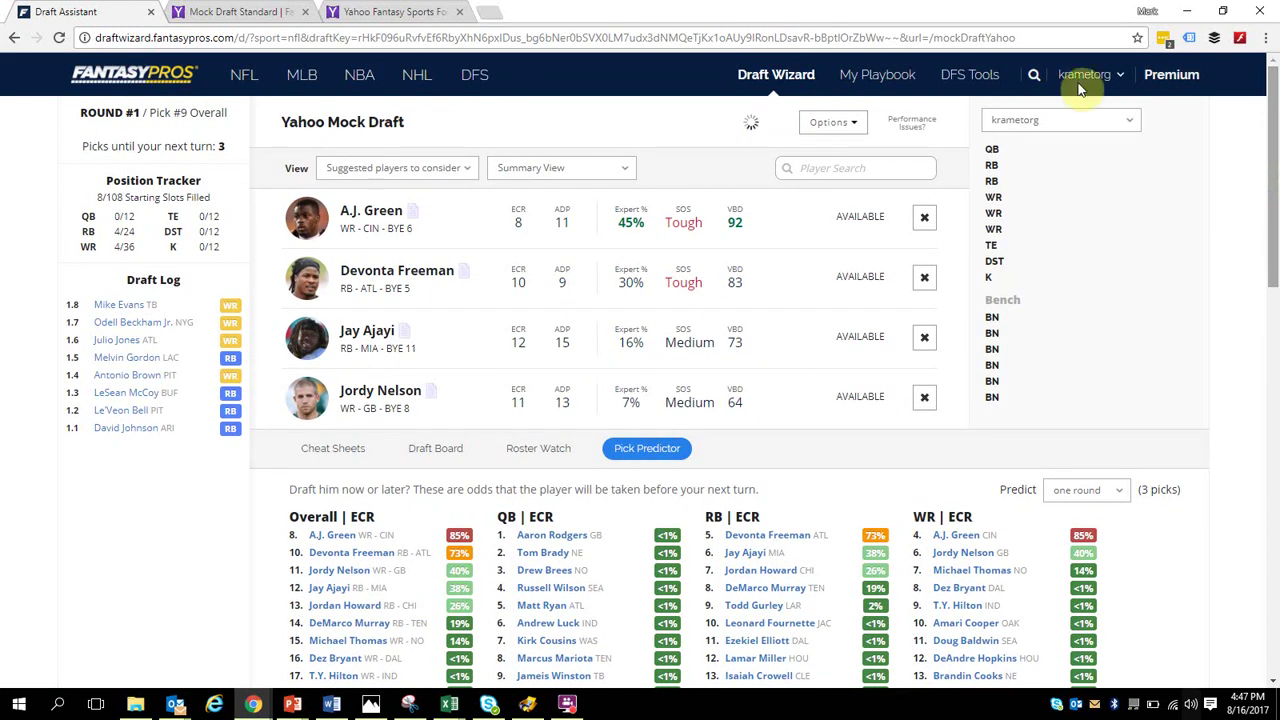
Step: Check the clock and upcoming picks in the Yahoo draft room, then review the Draft Assistant's suggested players
{"action": "left_click", "coordinate": [392, 12]}
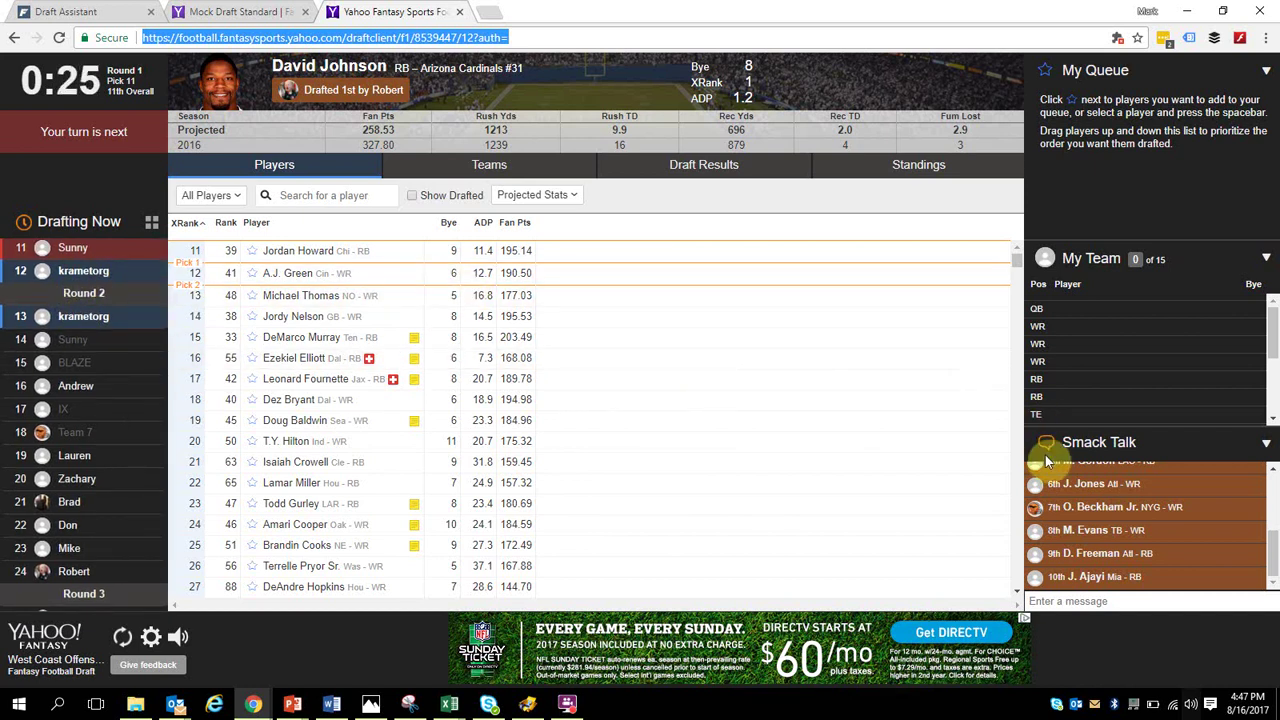
{"action": "left_click", "coordinate": [75, 10]}
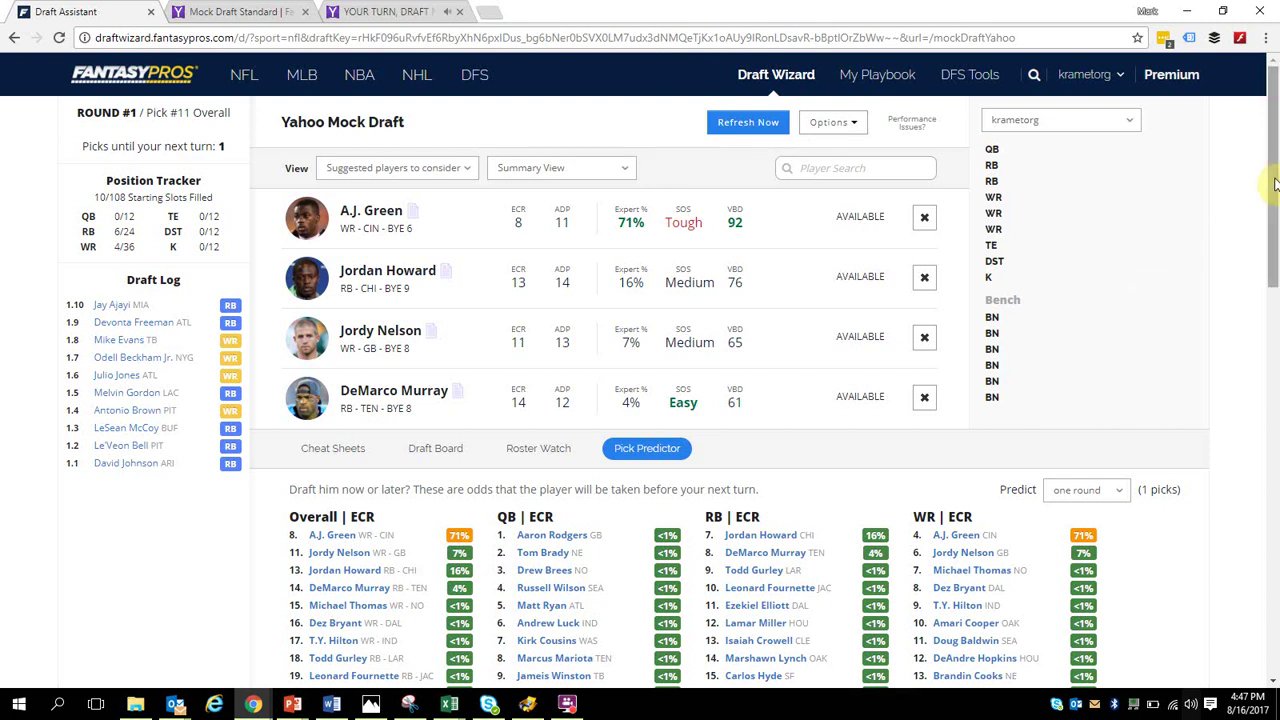
{"action": "left_click_drag", "start_coordinate": [1273, 180], "coordinate": [1273, 193]}
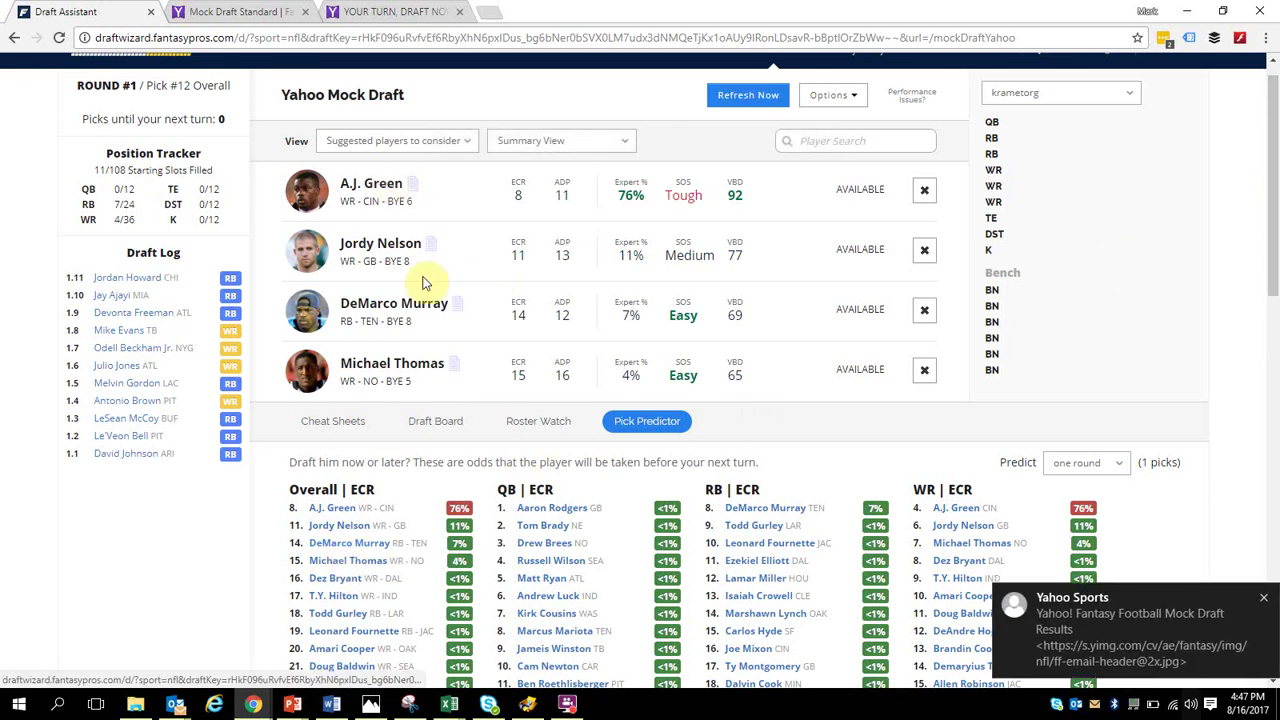
Step: Switch to the Yahoo draft room and add A.J. Green to the draft queue
{"action": "left_click", "coordinate": [384, 10]}
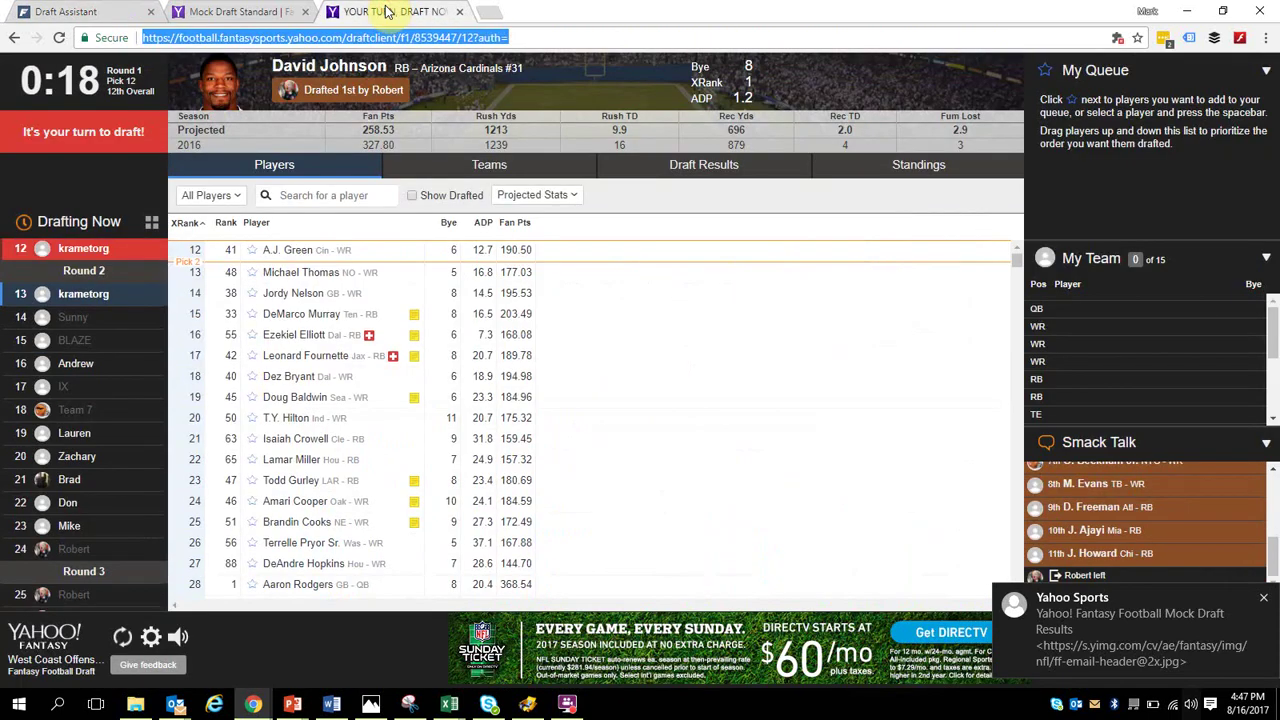
{"action": "left_click", "coordinate": [294, 252]}
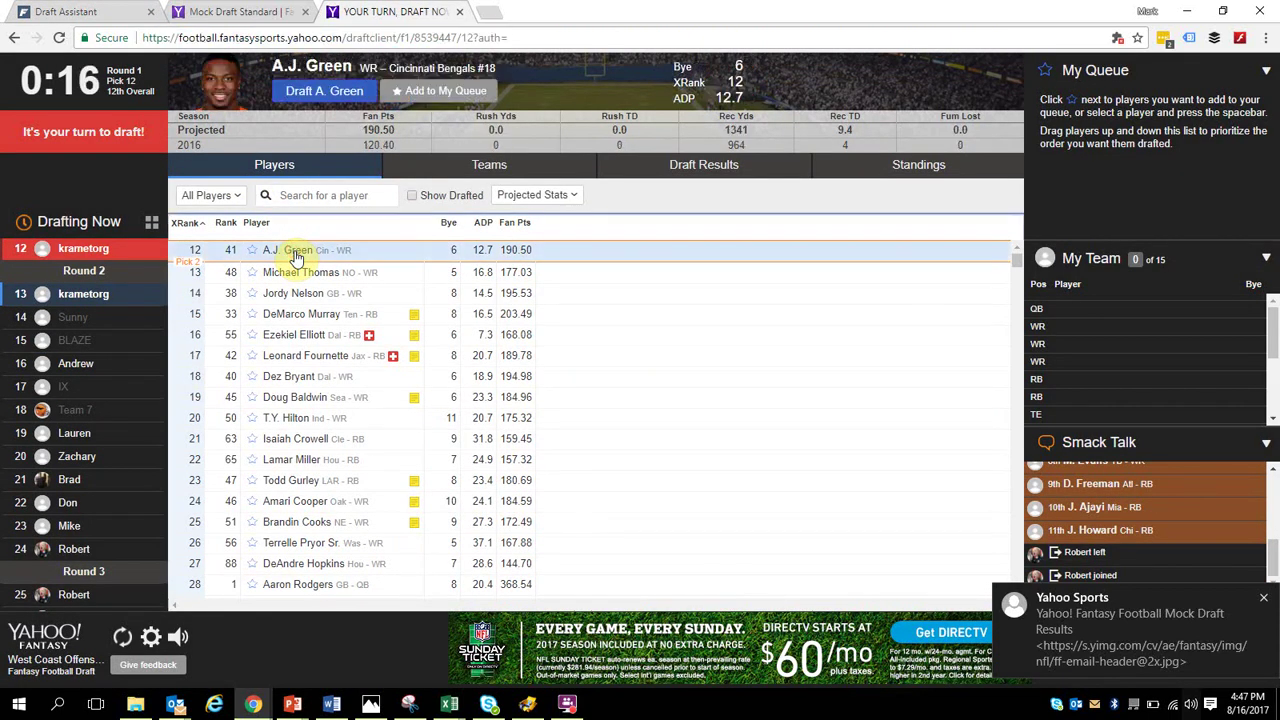
{"action": "left_click", "coordinate": [252, 250]}
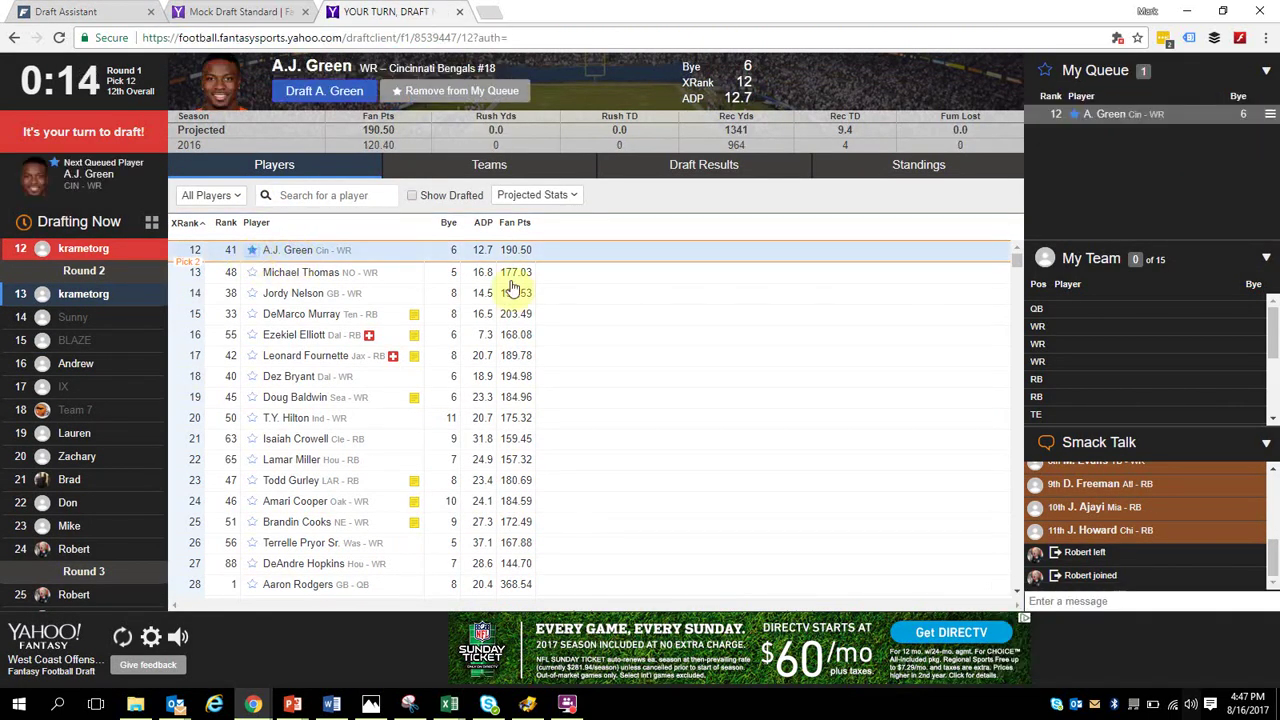
Step: Return to the Draft Assistant and examine the Pick Predictor odds, draft log and suggested players around the first-round pick
{"action": "left_click", "coordinate": [66, 11]}
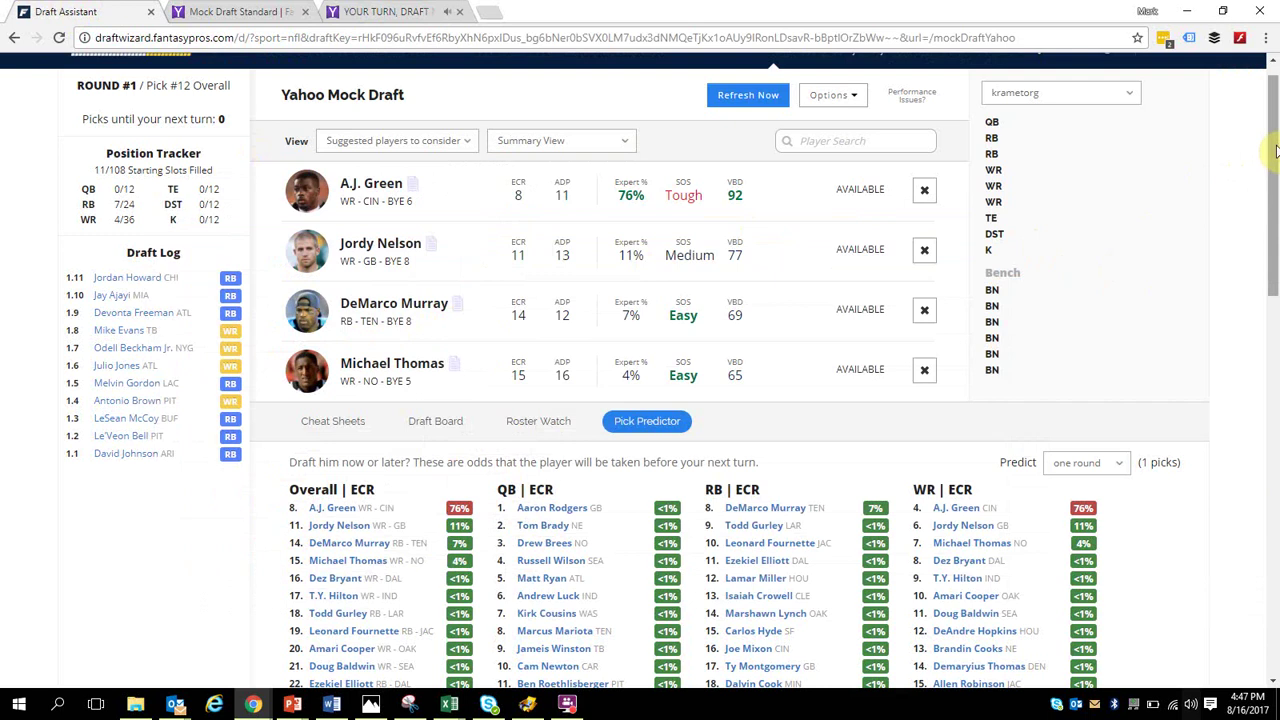
{"action": "left_click_drag", "start_coordinate": [1276, 150], "coordinate": [1276, 185]}
{"action": "mouse_move", "coordinate": [348, 432]}
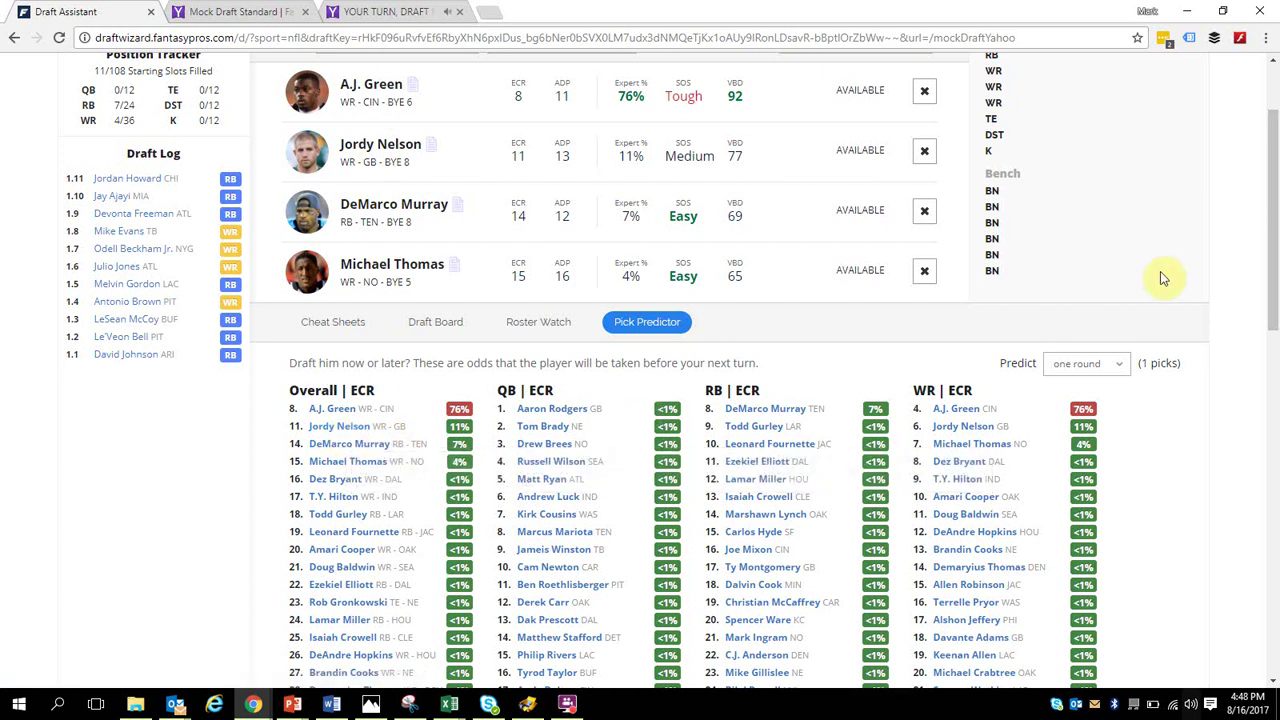
{"action": "left_click_drag", "start_coordinate": [1276, 119], "coordinate": [1276, 112]}
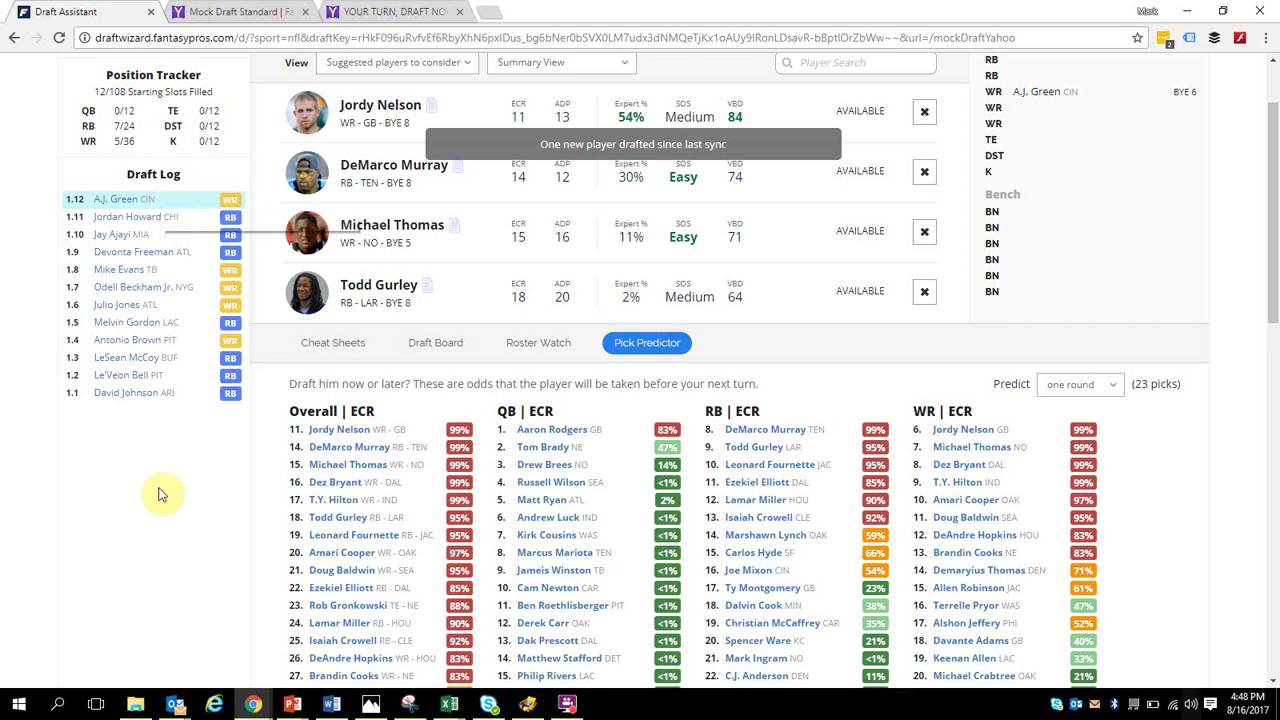
{"action": "left_click_drag", "start_coordinate": [1274, 190], "coordinate": [1273, 180]}
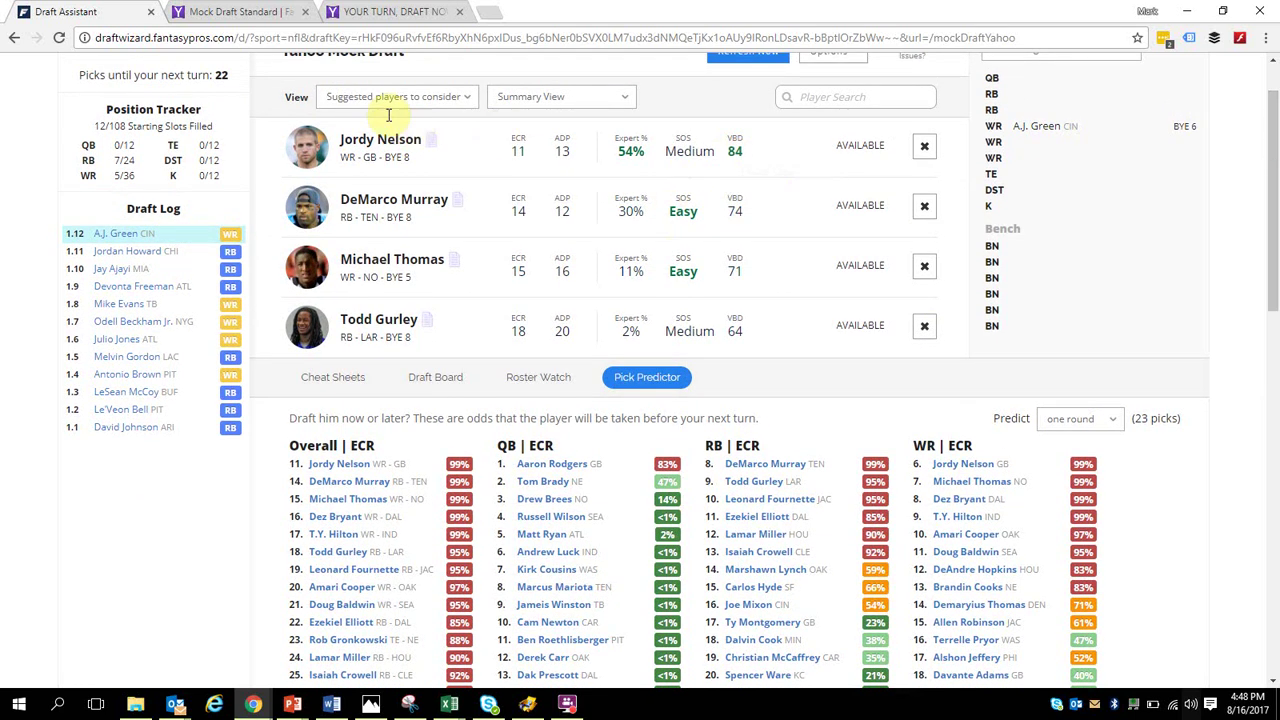
Step: Limit the Draft Assistant's player list to RB Only and compare the running backs' value scores
{"action": "left_click", "coordinate": [352, 100]}
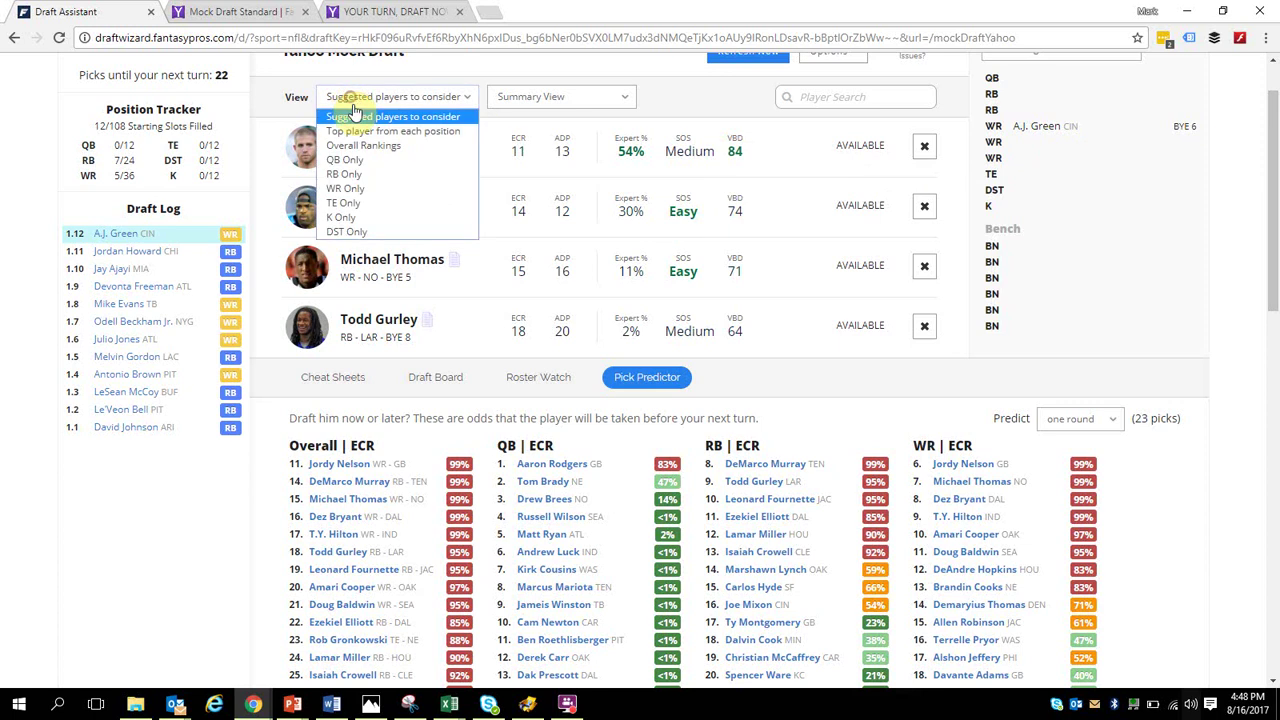
{"action": "left_click", "coordinate": [362, 174]}
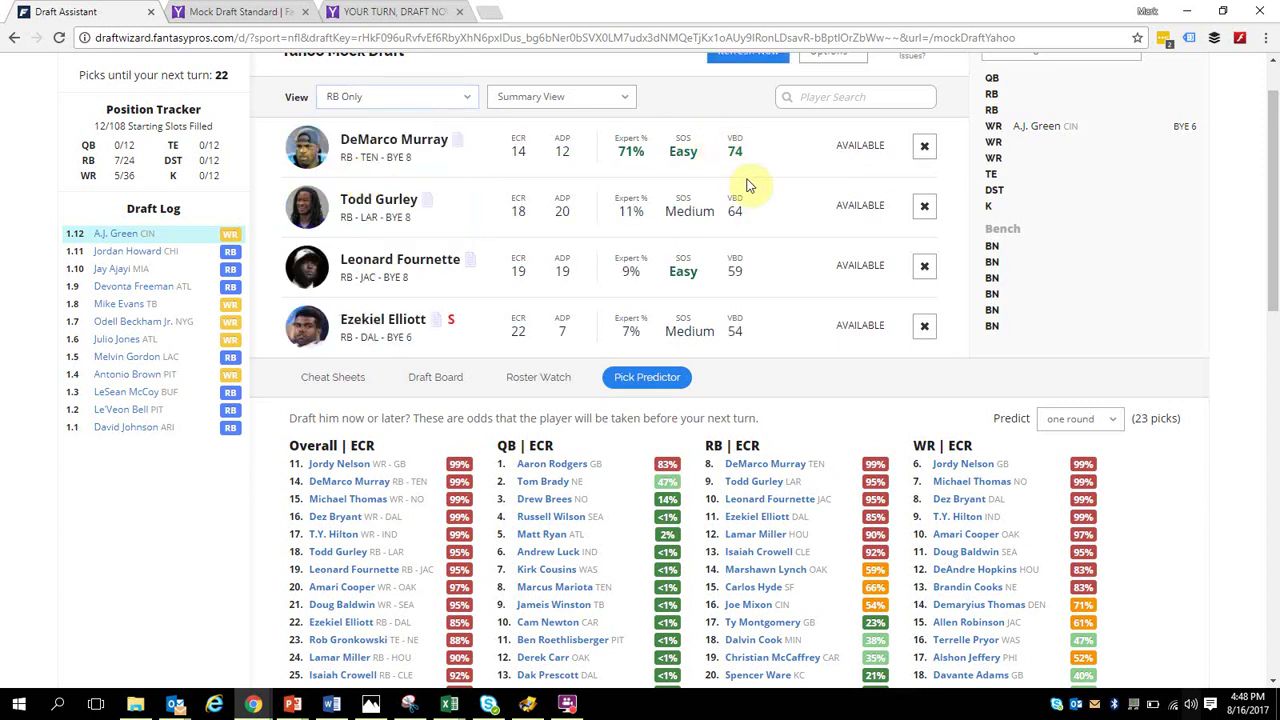
{"action": "left_click", "coordinate": [360, 99]}
{"action": "left_click", "coordinate": [367, 103]}
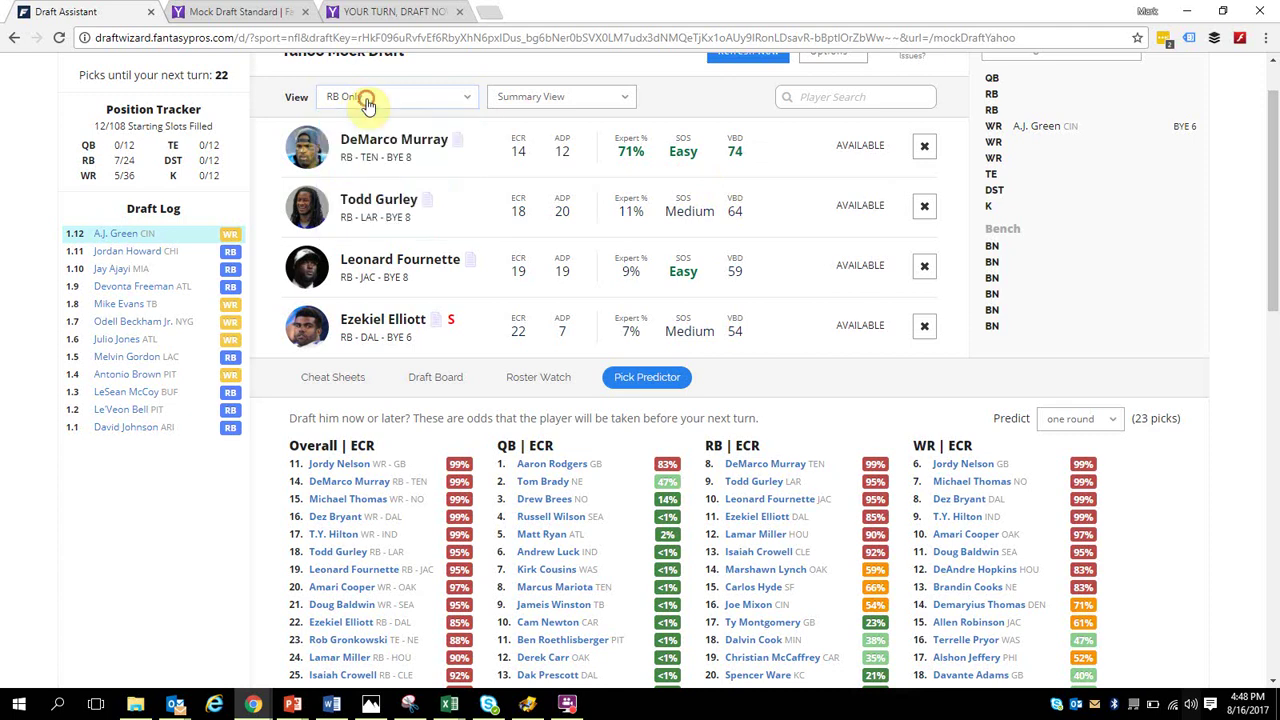
{"action": "left_click", "coordinate": [367, 103]}
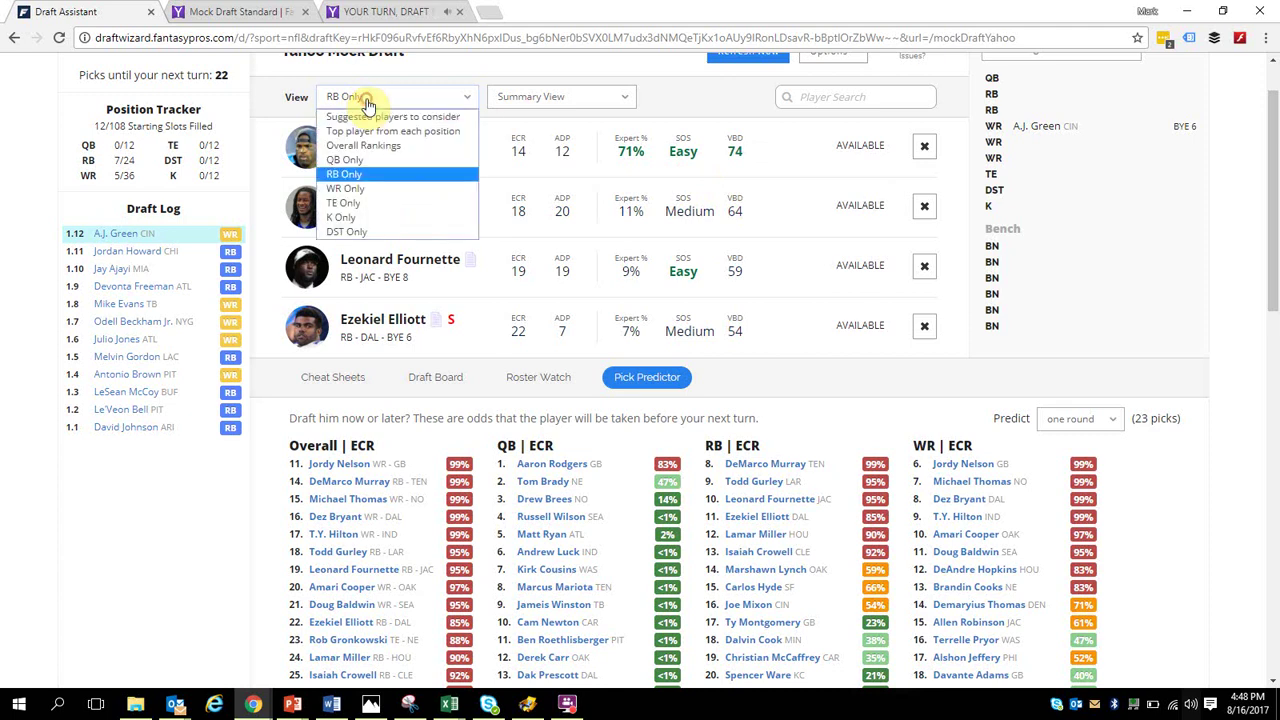
Step: Switch to the Yahoo draft room and draft Jordy Nelson with the second-round pick
{"action": "left_click", "coordinate": [367, 11]}
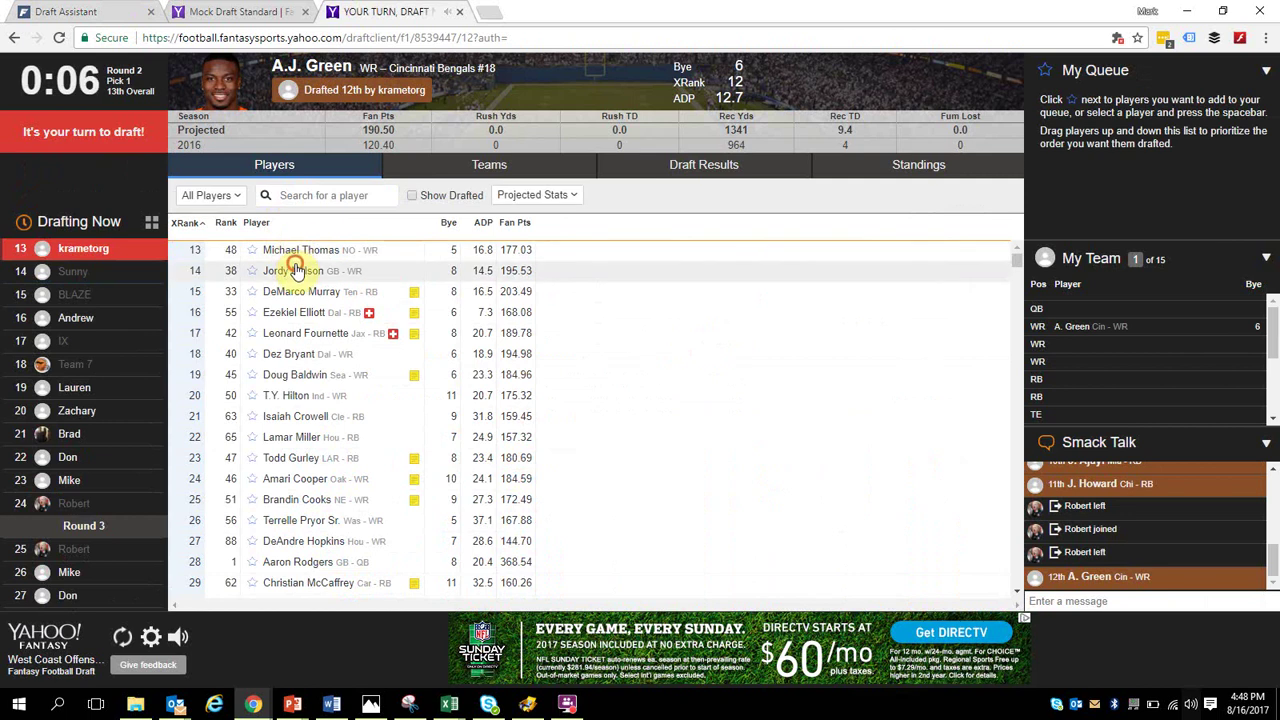
{"action": "left_click", "coordinate": [296, 266]}
{"action": "left_click", "coordinate": [327, 94]}
Step: Return to the Draft Assistant and check the roster, draft log and number of picks until the next turn
{"action": "left_click", "coordinate": [45, 11]}
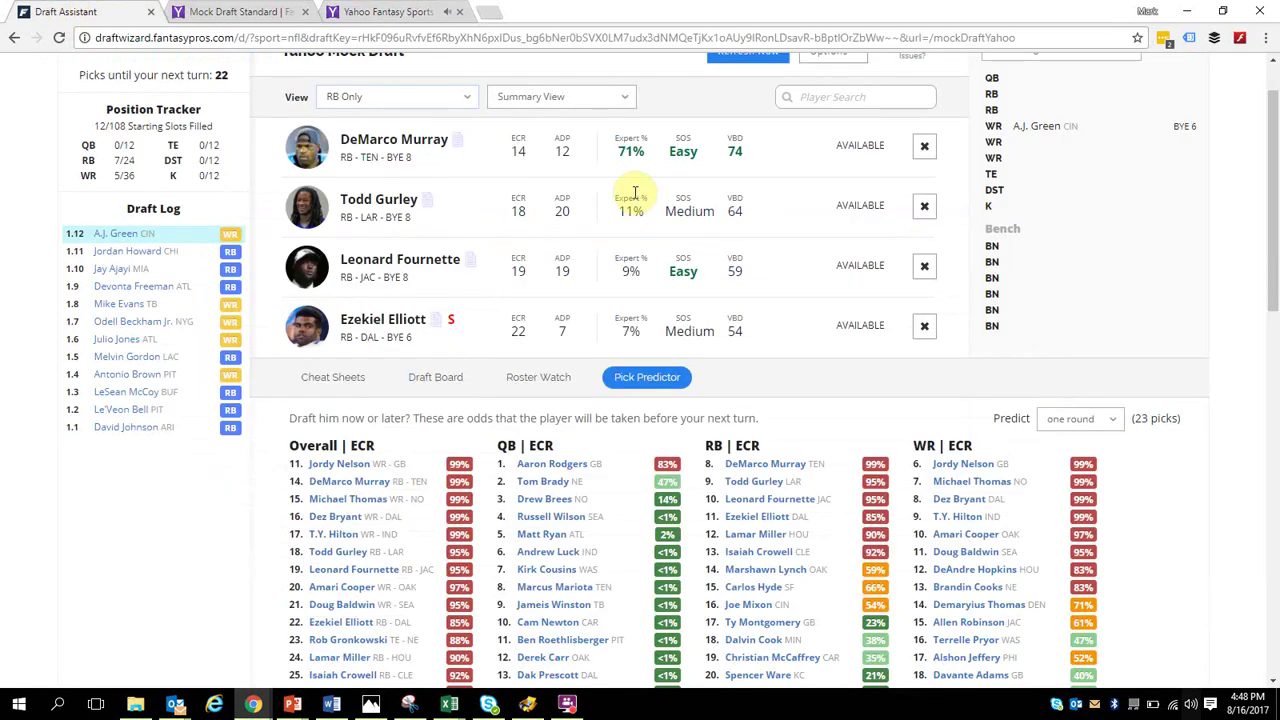
{"action": "scroll", "coordinate": [1276, 275], "scroll_direction": "up", "scroll_amount": 1}
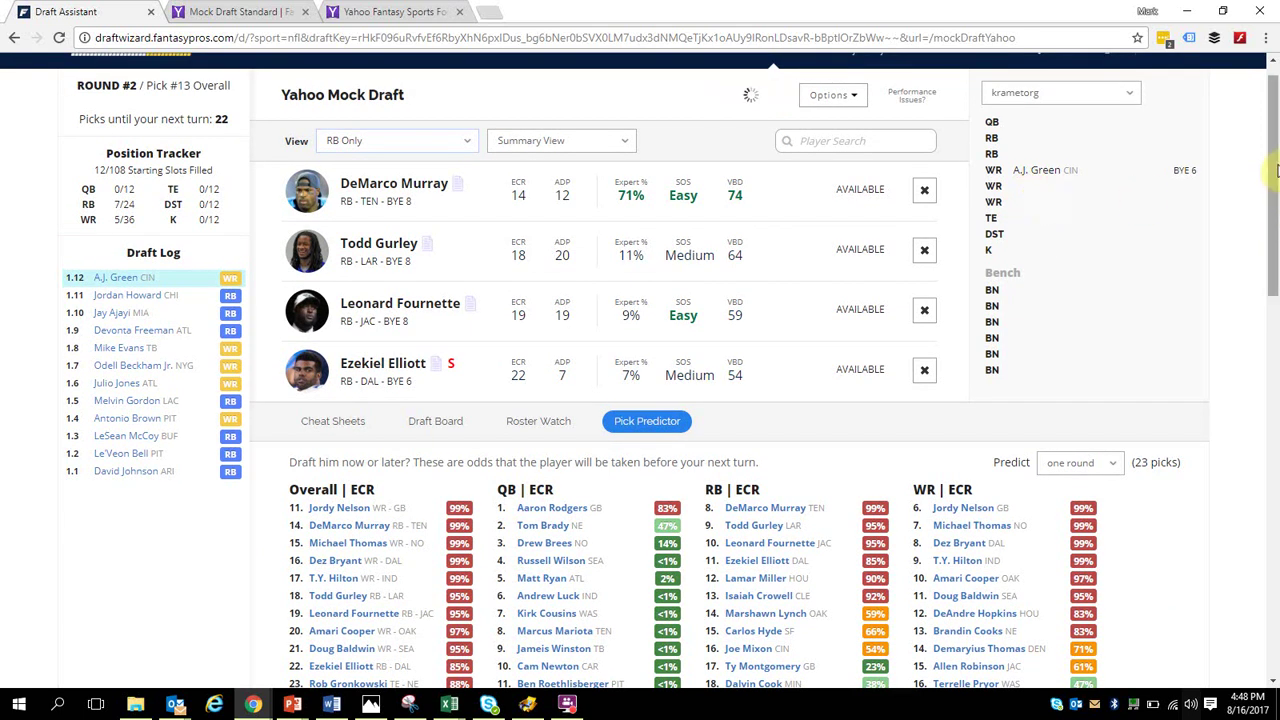
{"action": "scroll", "coordinate": [1276, 168], "scroll_direction": "up", "scroll_amount": 1}
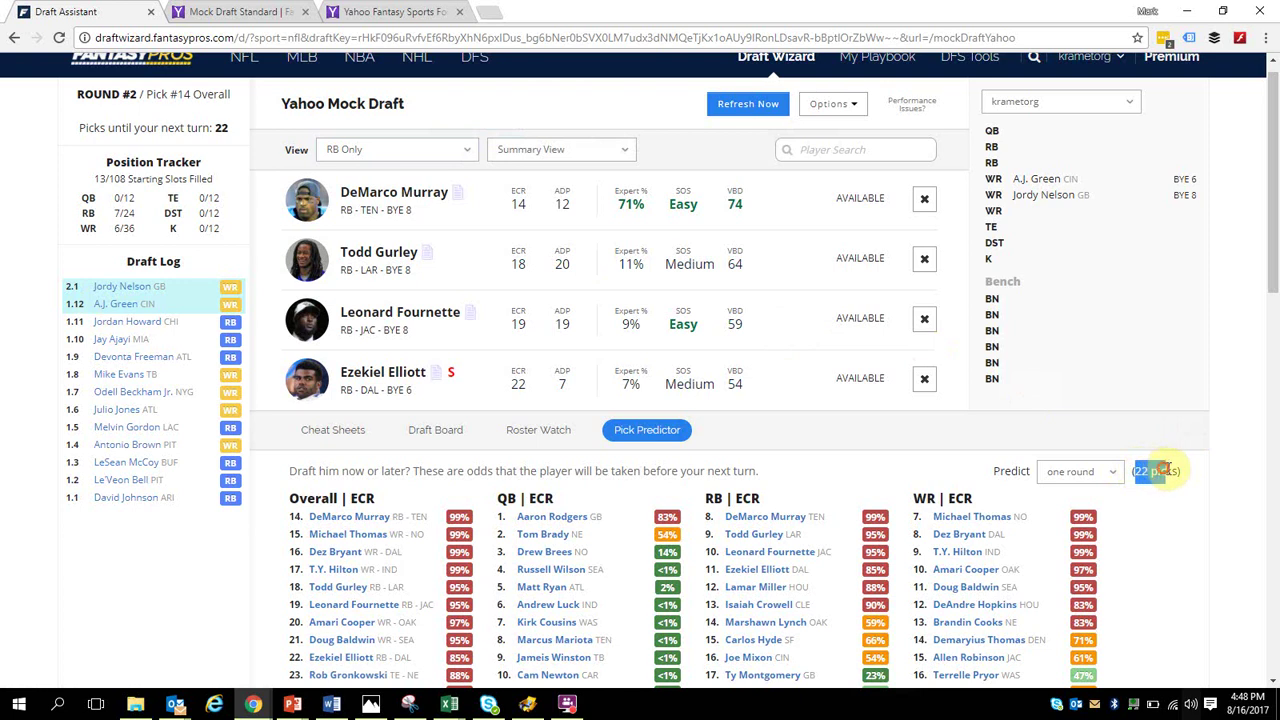
Step: Examine the Pick Predictor's one-round odds across the overall and position rankings to plan the next pick
{"action": "left_click_drag", "start_coordinate": [1274, 214], "coordinate": [1269, 323]}
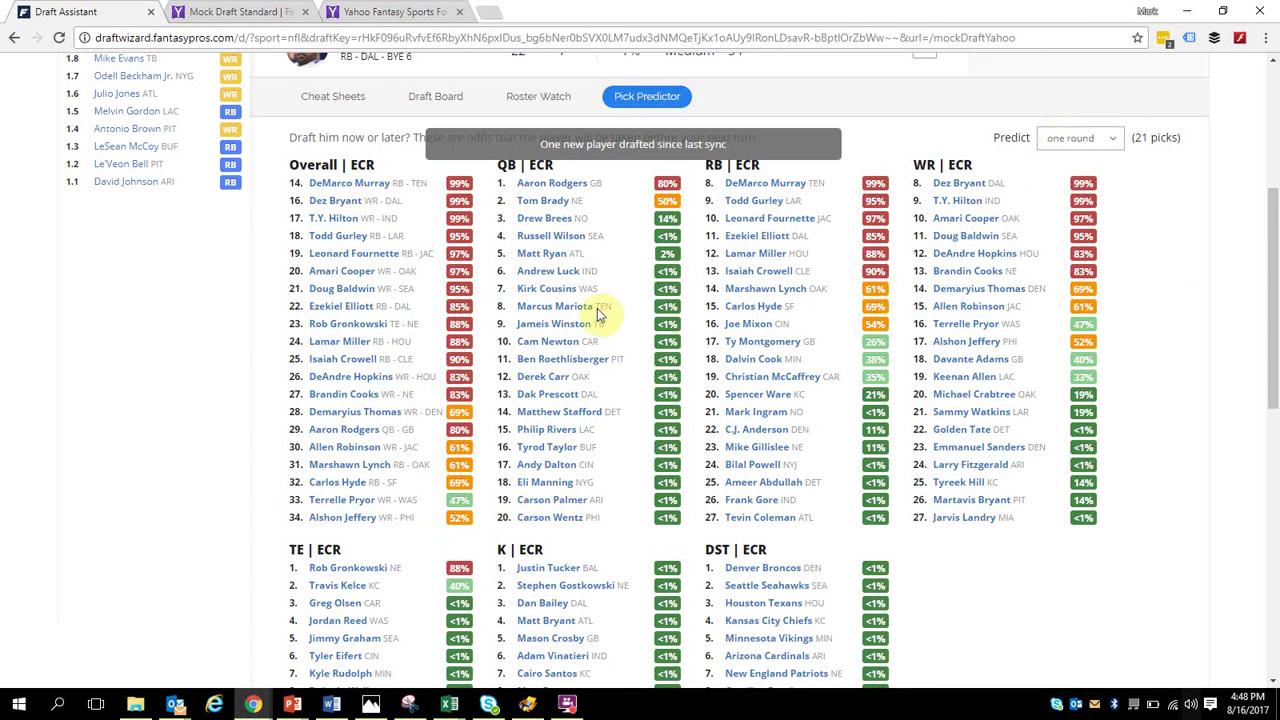
{"action": "mouse_move", "coordinate": [463, 212]}
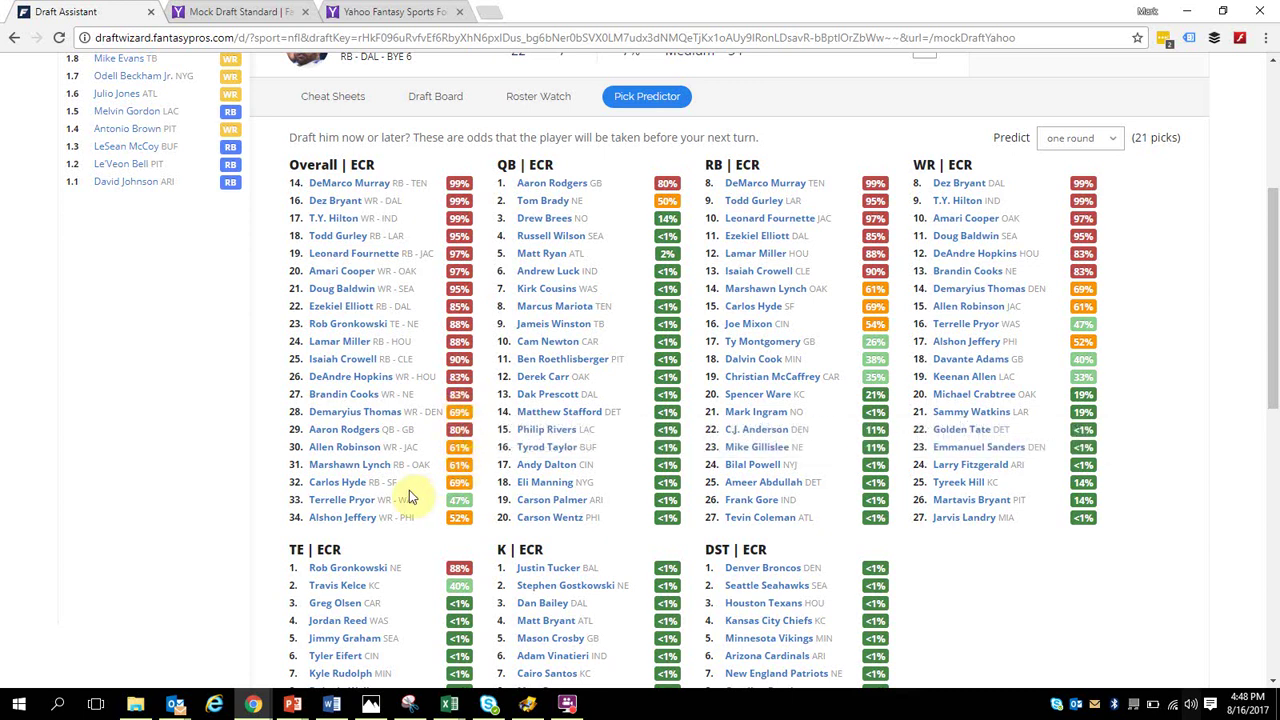
{"action": "mouse_move", "coordinate": [347, 513]}
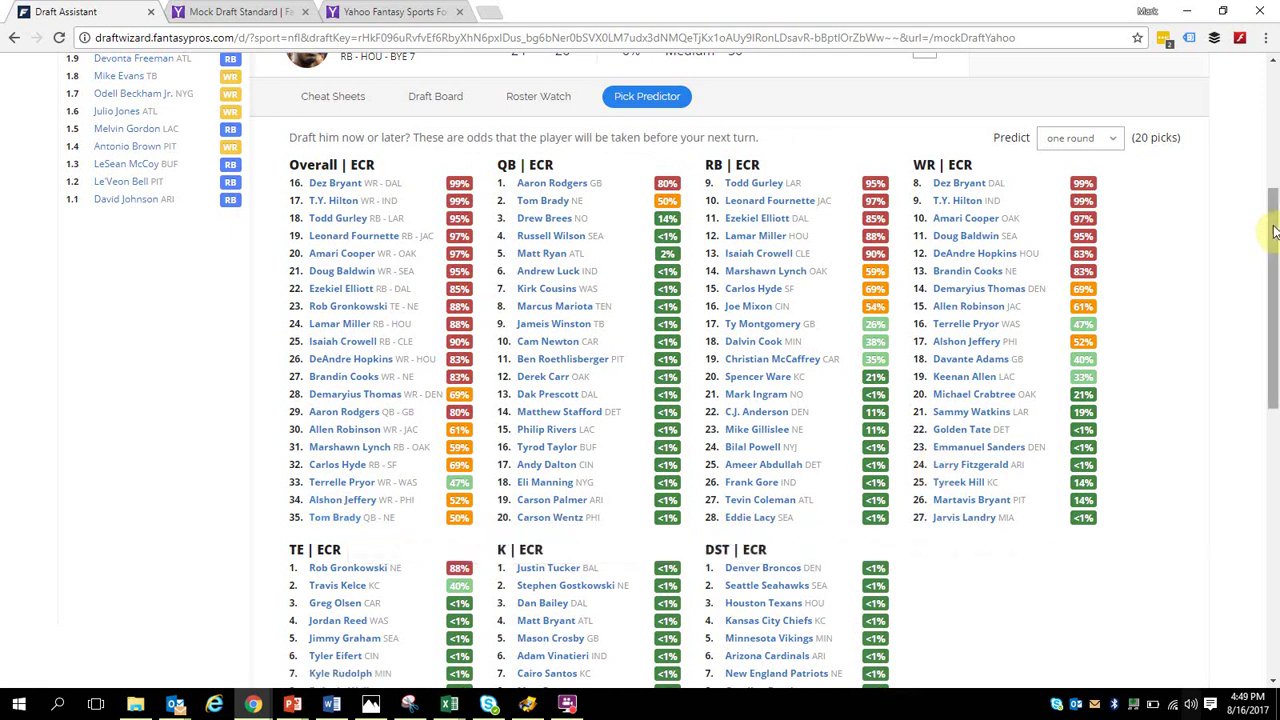
Step: Compare the latest picks in the Yahoo draft room with the Draft Assistant's draft log
{"action": "left_click_drag", "start_coordinate": [1272, 228], "coordinate": [1275, 113]}
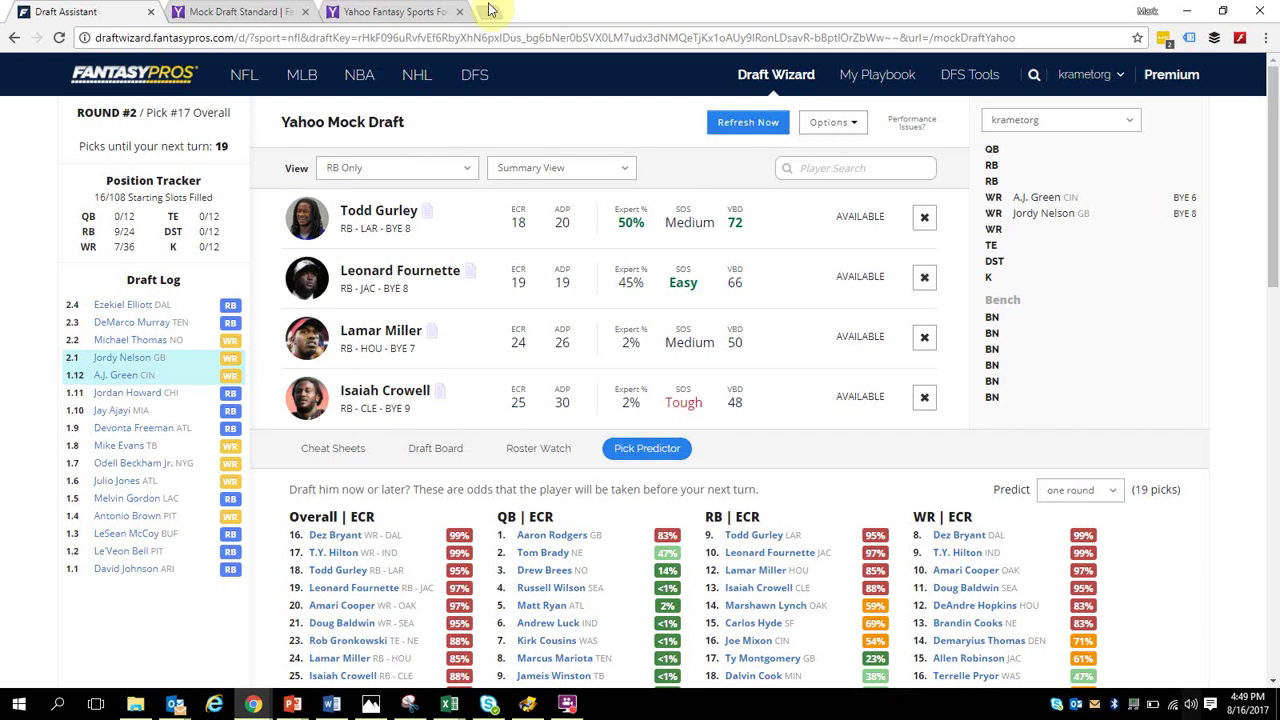
{"action": "left_click", "coordinate": [402, 11]}
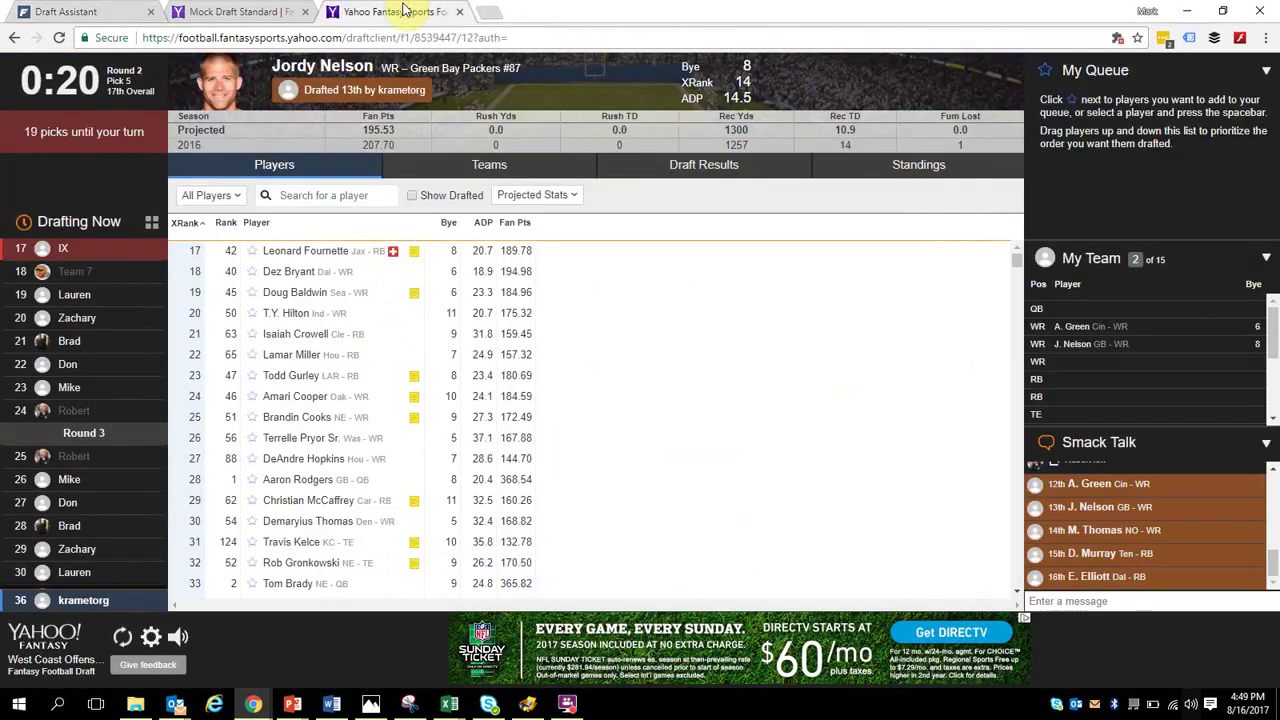
{"action": "left_click", "coordinate": [70, 11]}
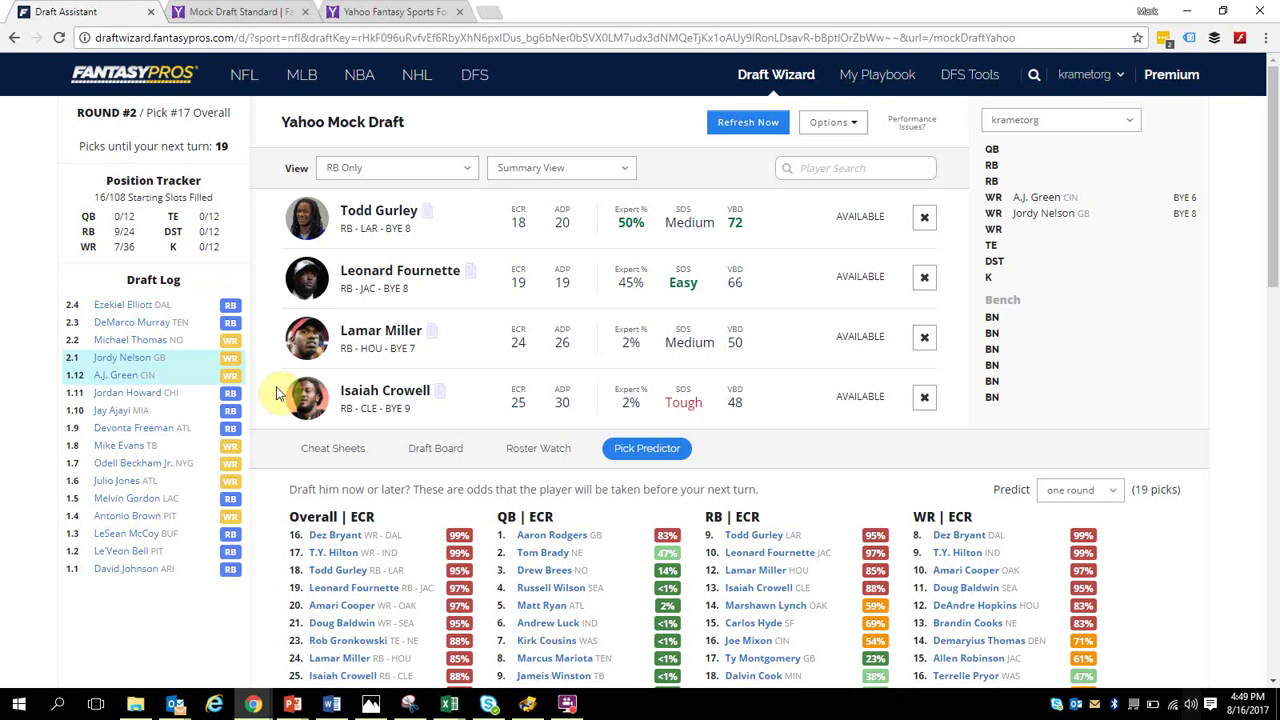
Step: Go to the FantasyPros home page, open the NFL Draft Assistant page and check the listed leagues' draft dates
{"action": "left_click", "coordinate": [120, 78]}
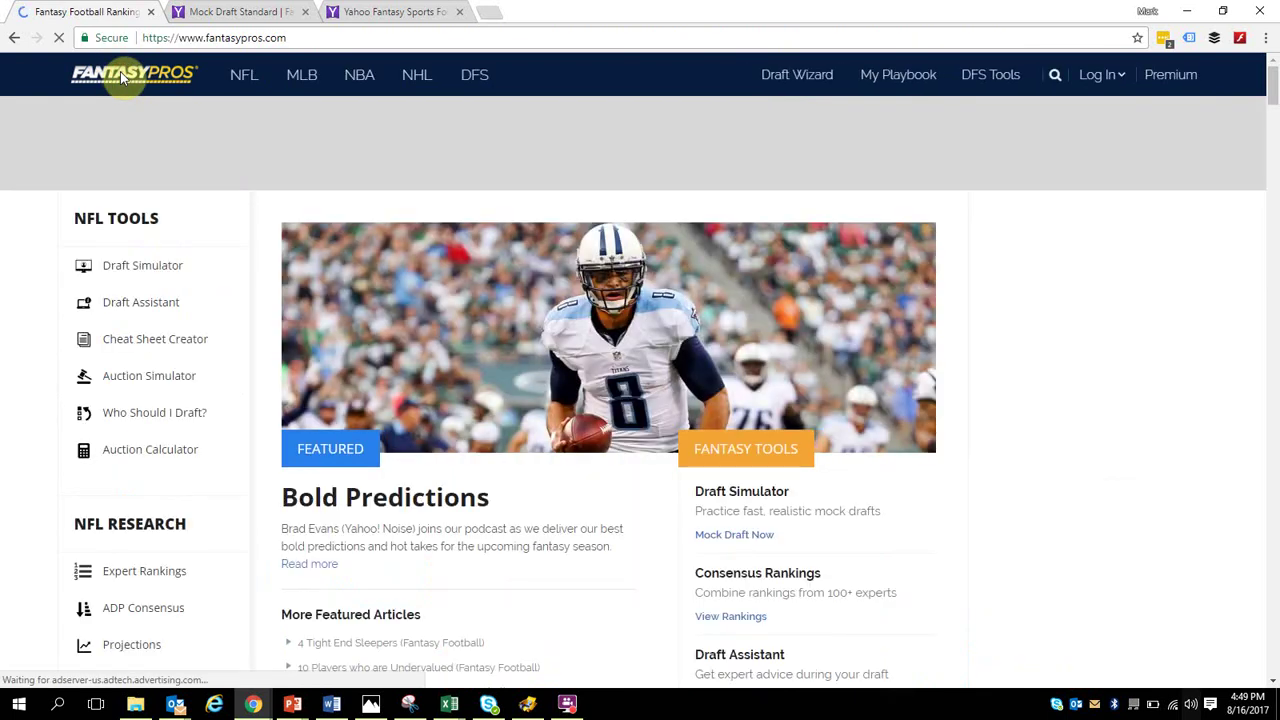
{"action": "left_click", "coordinate": [130, 318]}
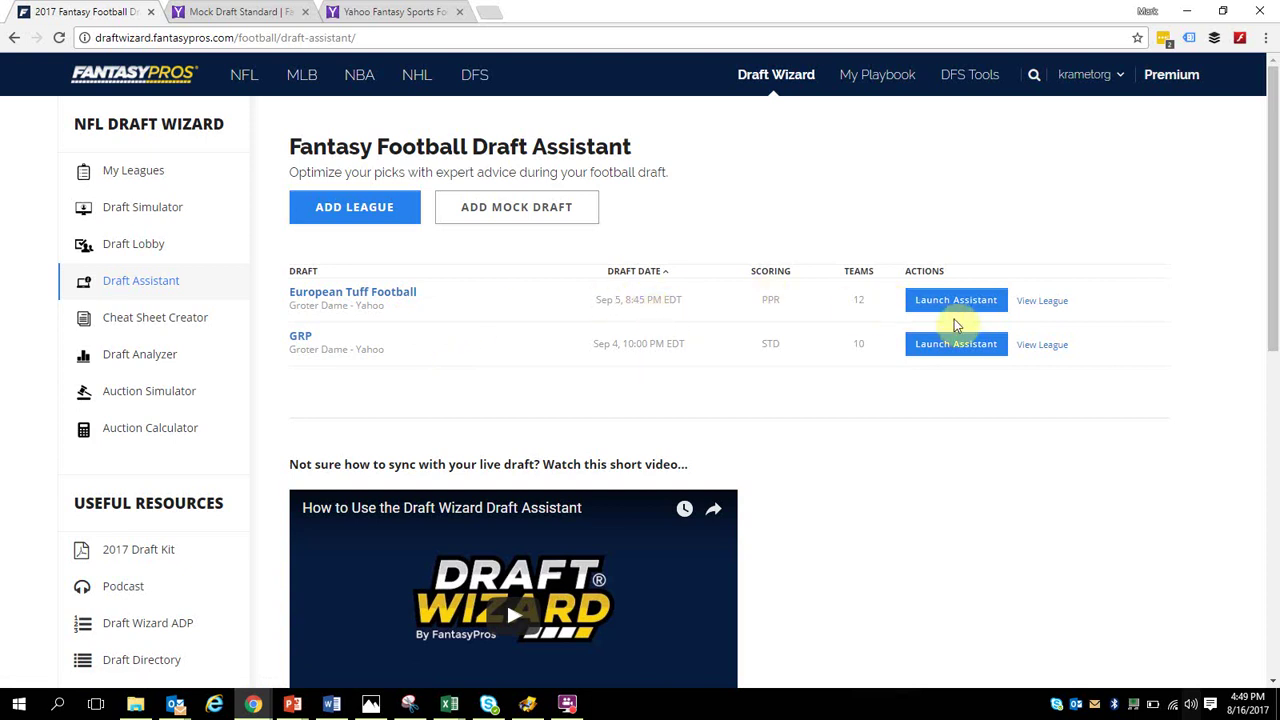
{"action": "left_click_drag", "start_coordinate": [597, 298], "coordinate": [675, 308]}
{"action": "left_click", "coordinate": [677, 300]}
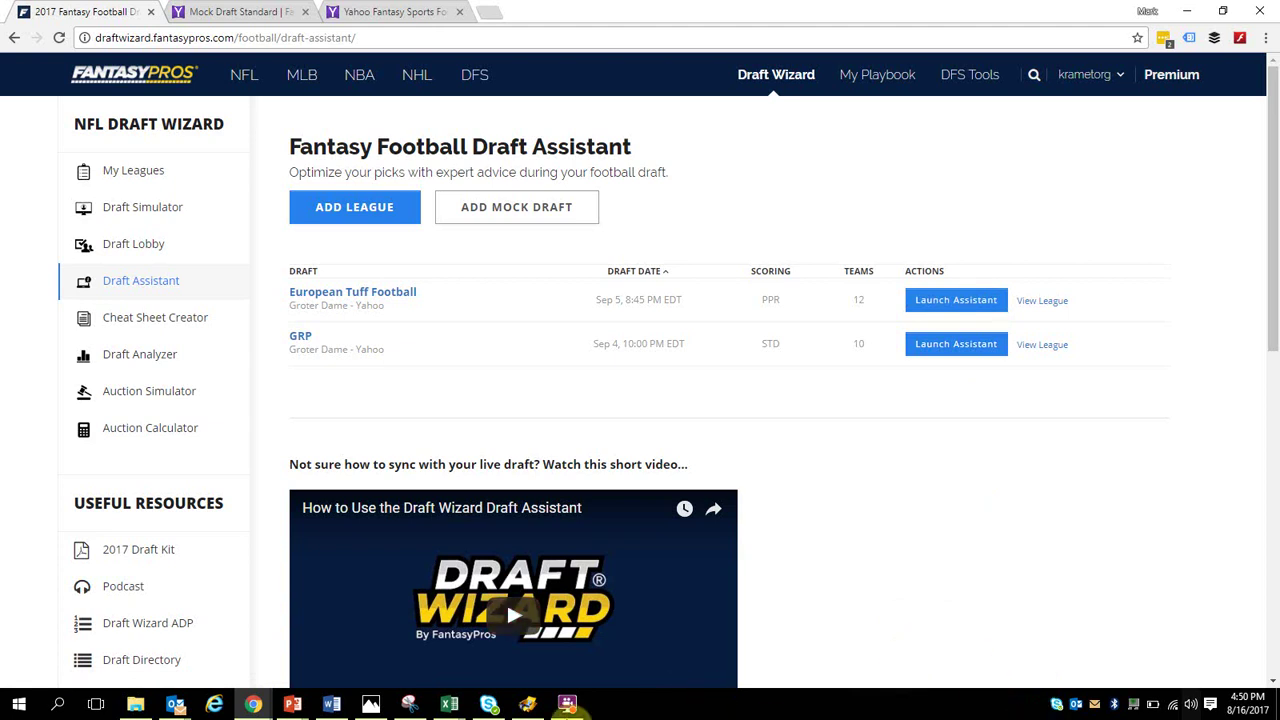
{"action": "mouse_move", "coordinate": [572, 708]}
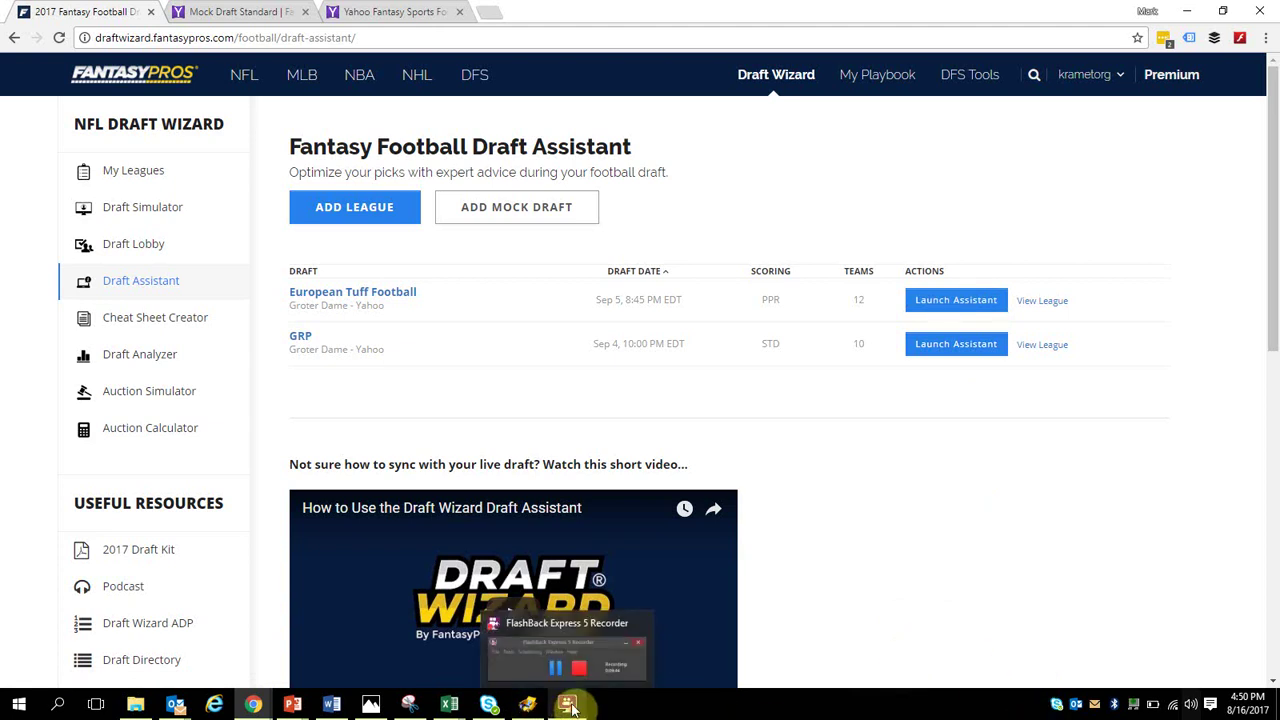
{"action": "left_click", "coordinate": [572, 708]}
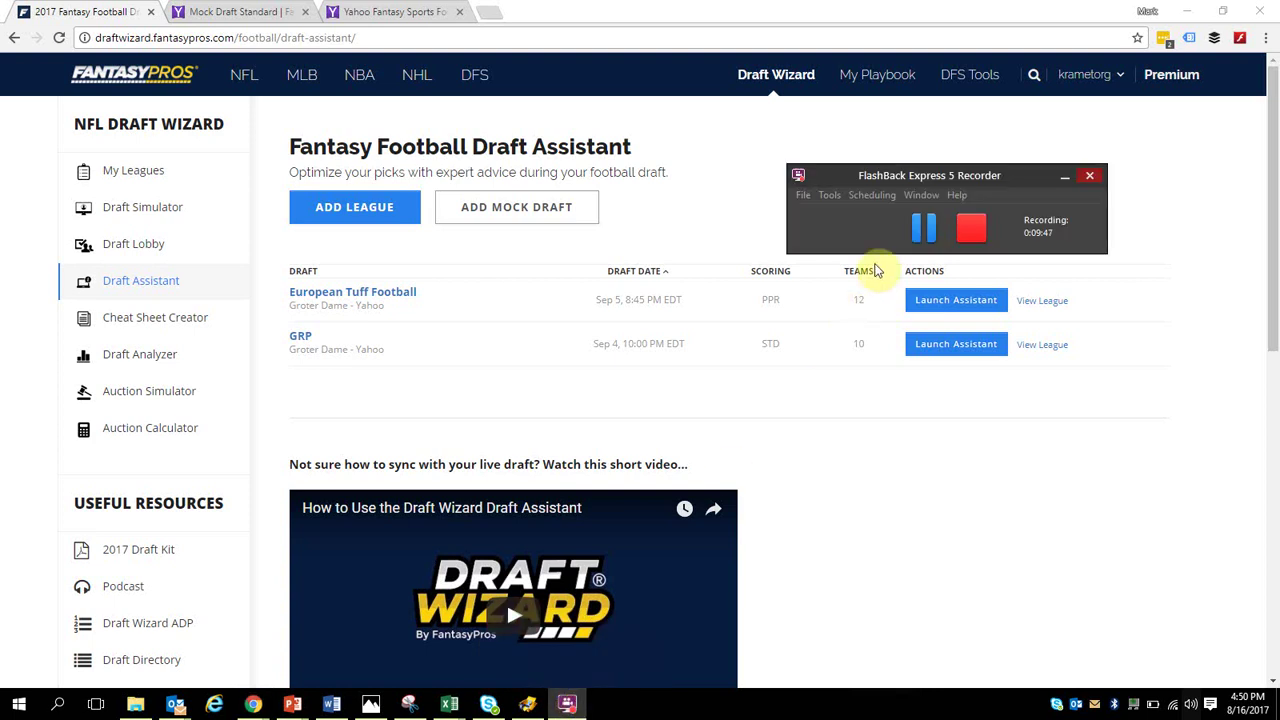